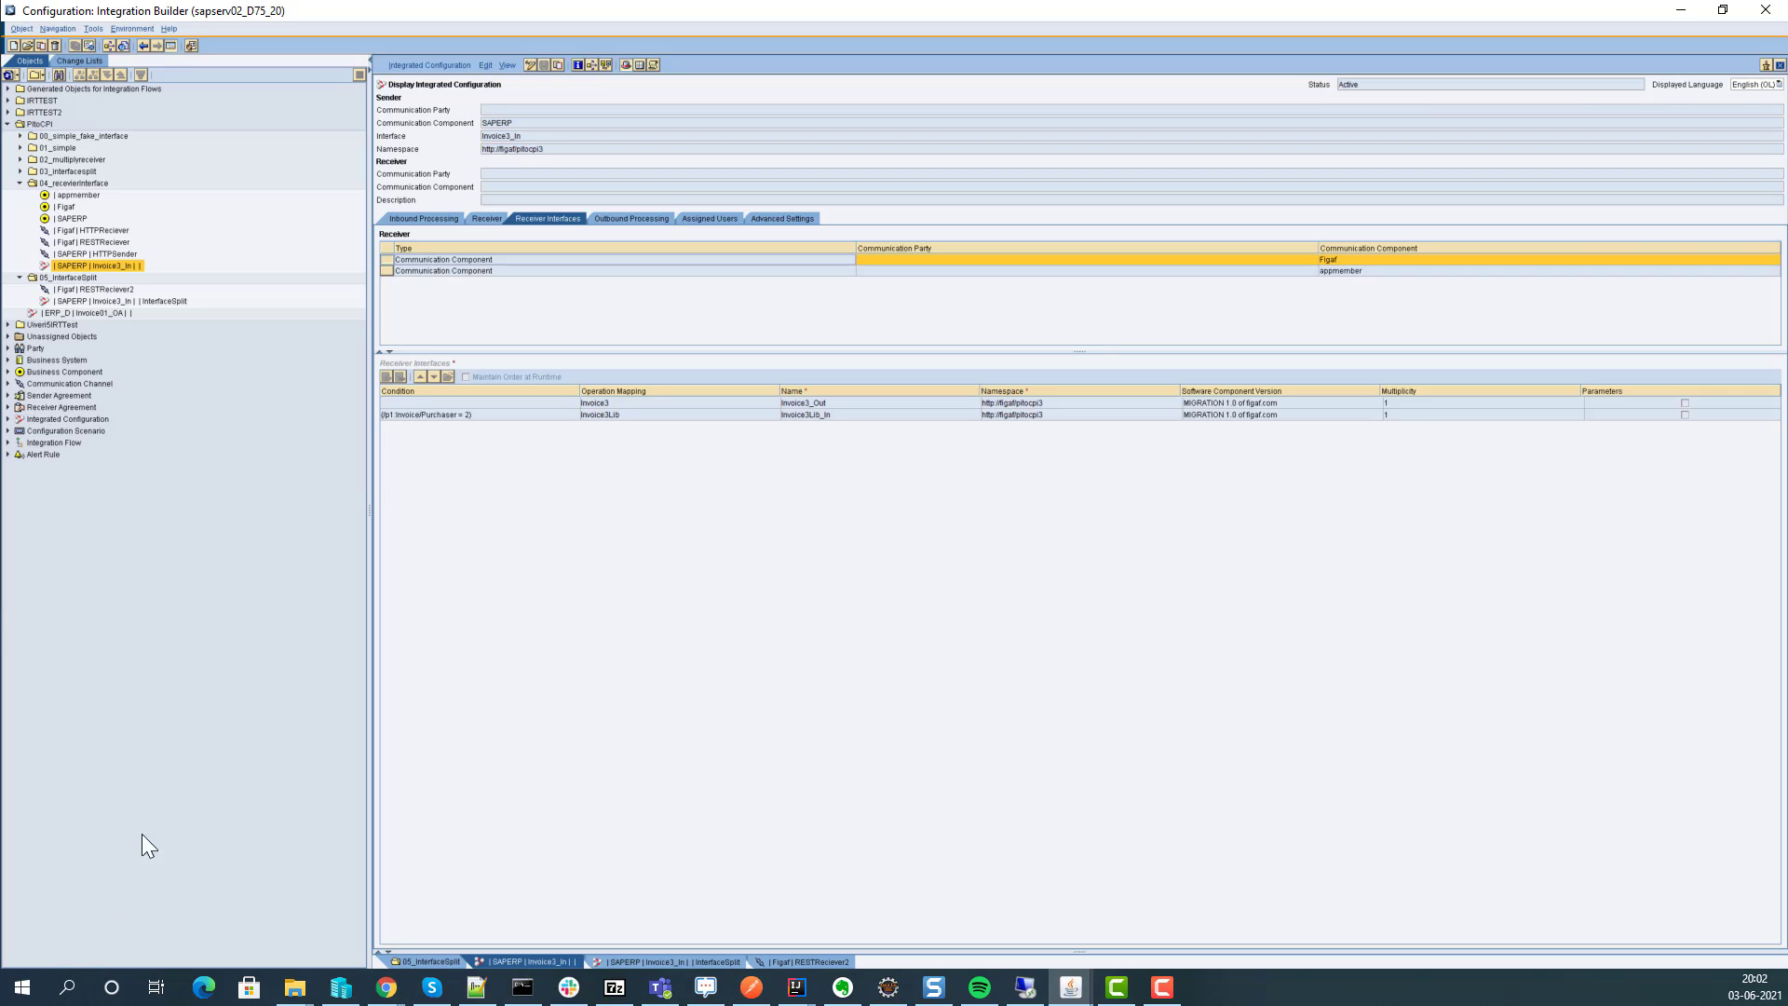
Review the inbound processing of the SAPERP Invoice3_In integrated configuration and the details of its HTTPSender channel
left_click(401, 219)
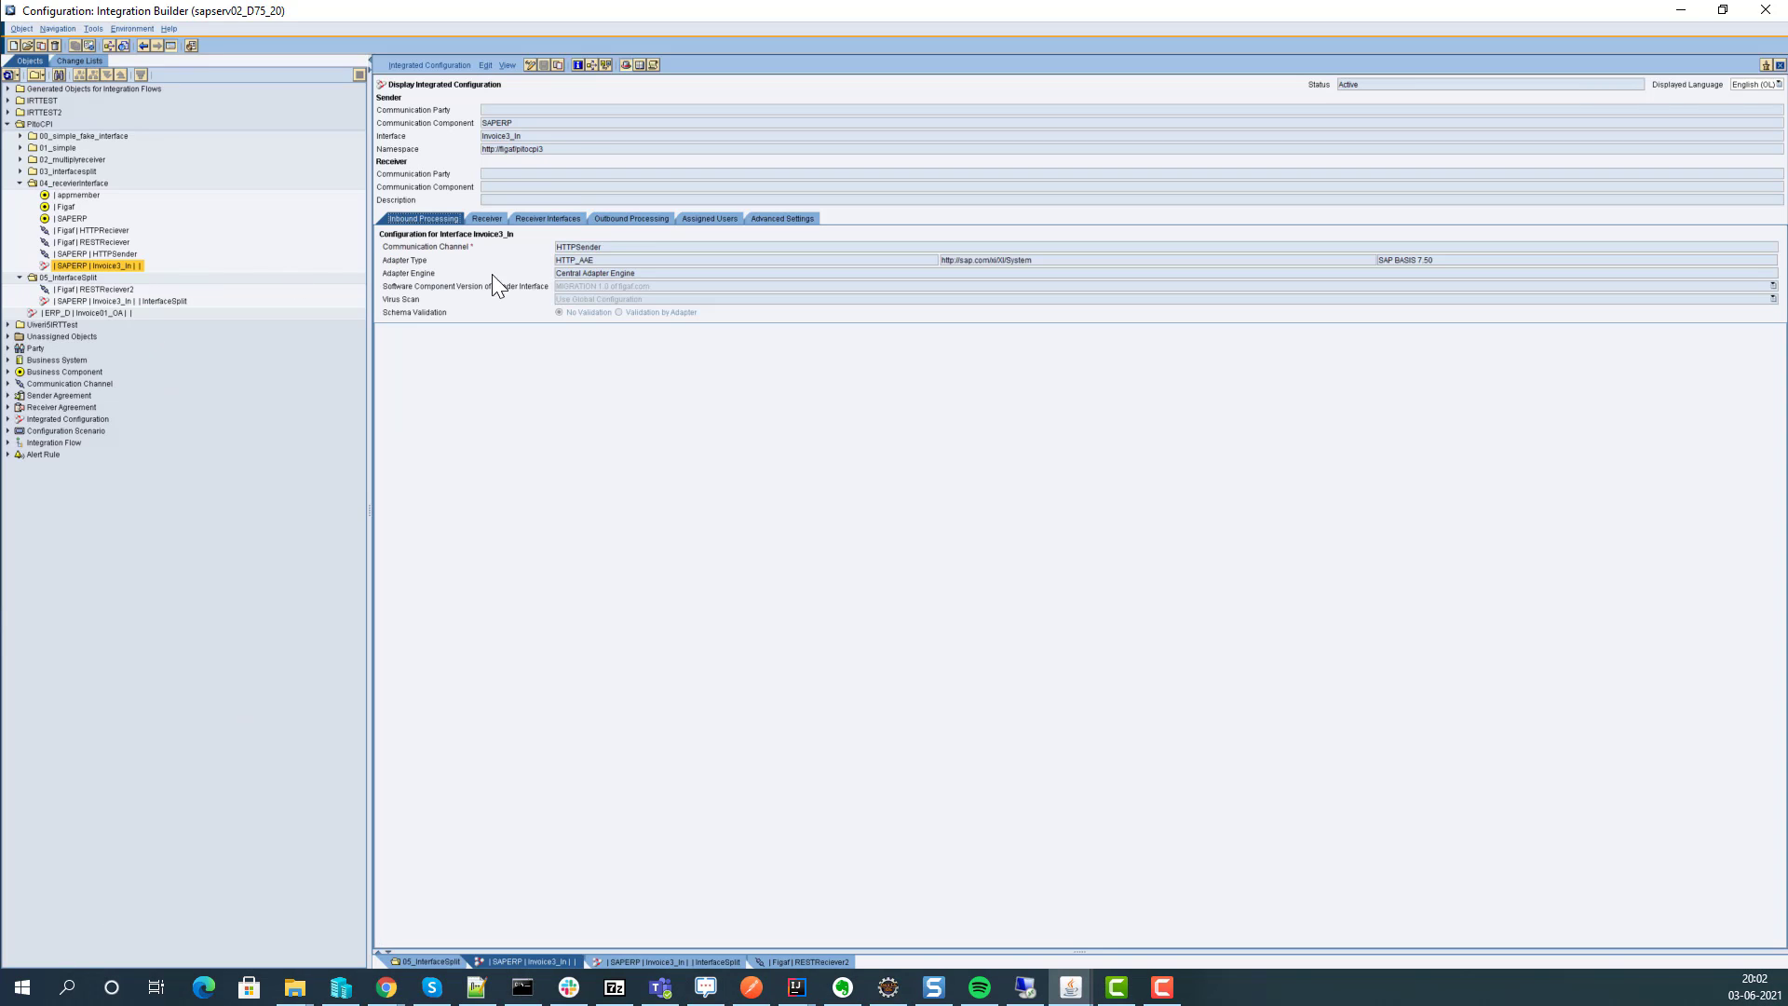
double_click(585, 244)
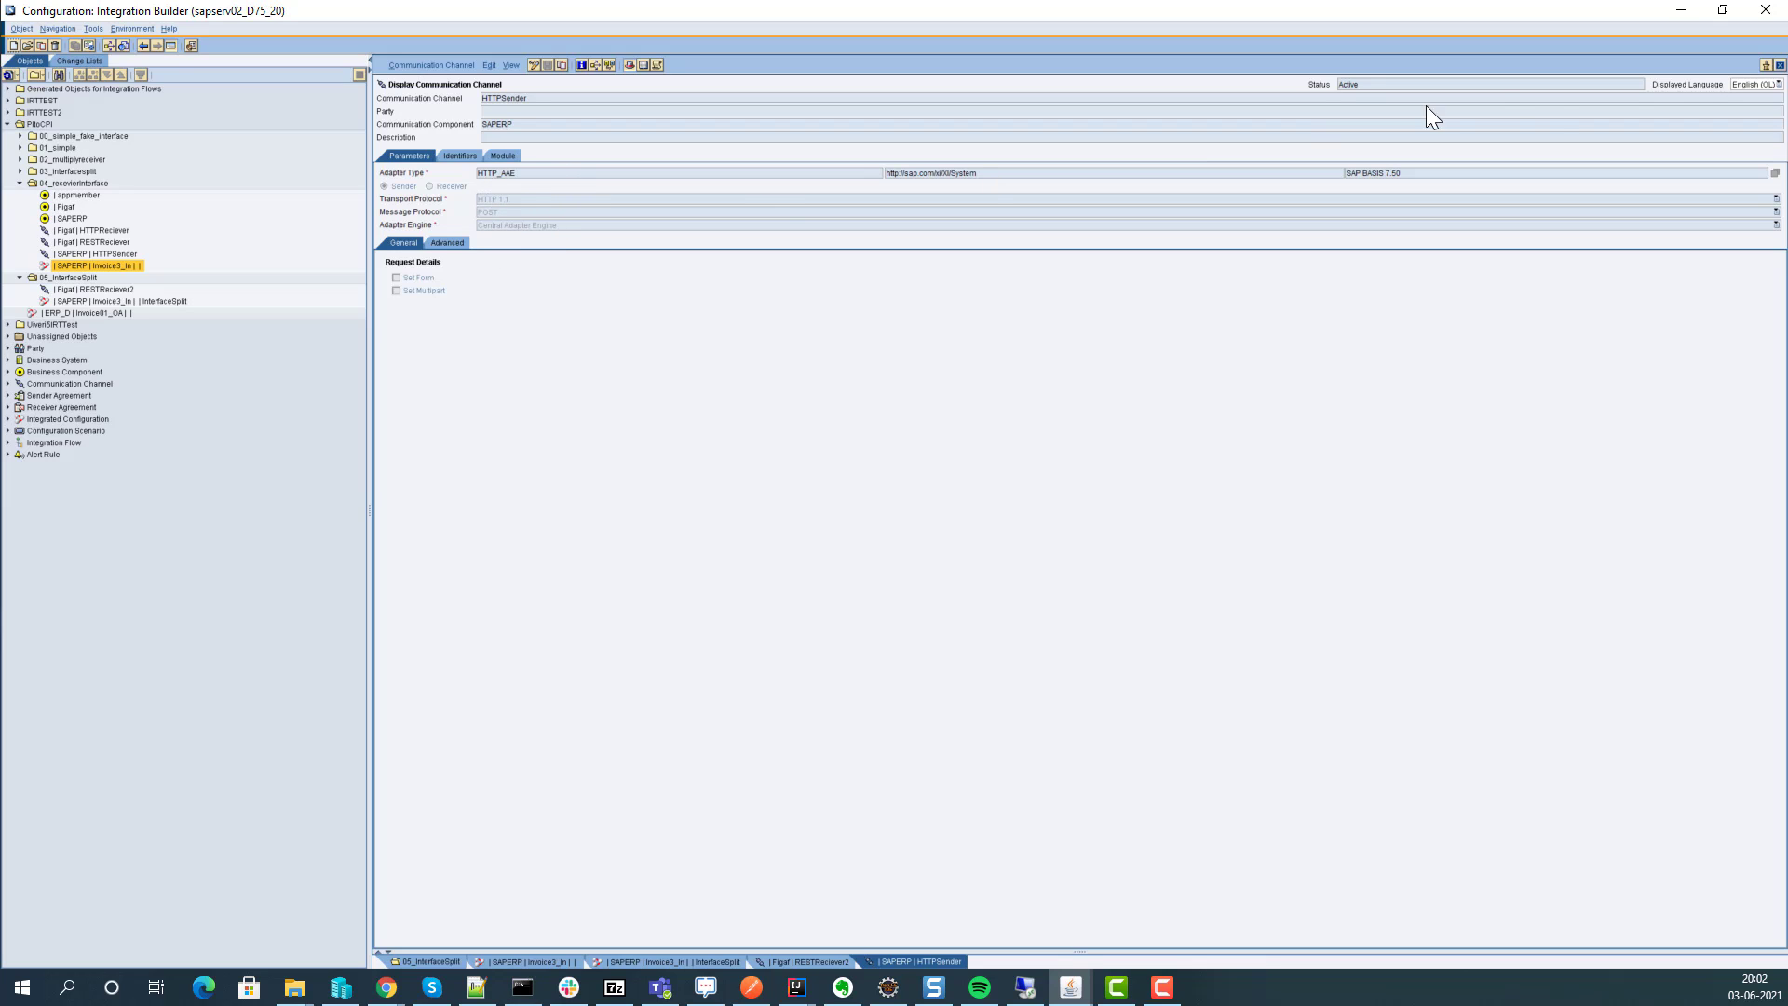
left_click(1779, 65)
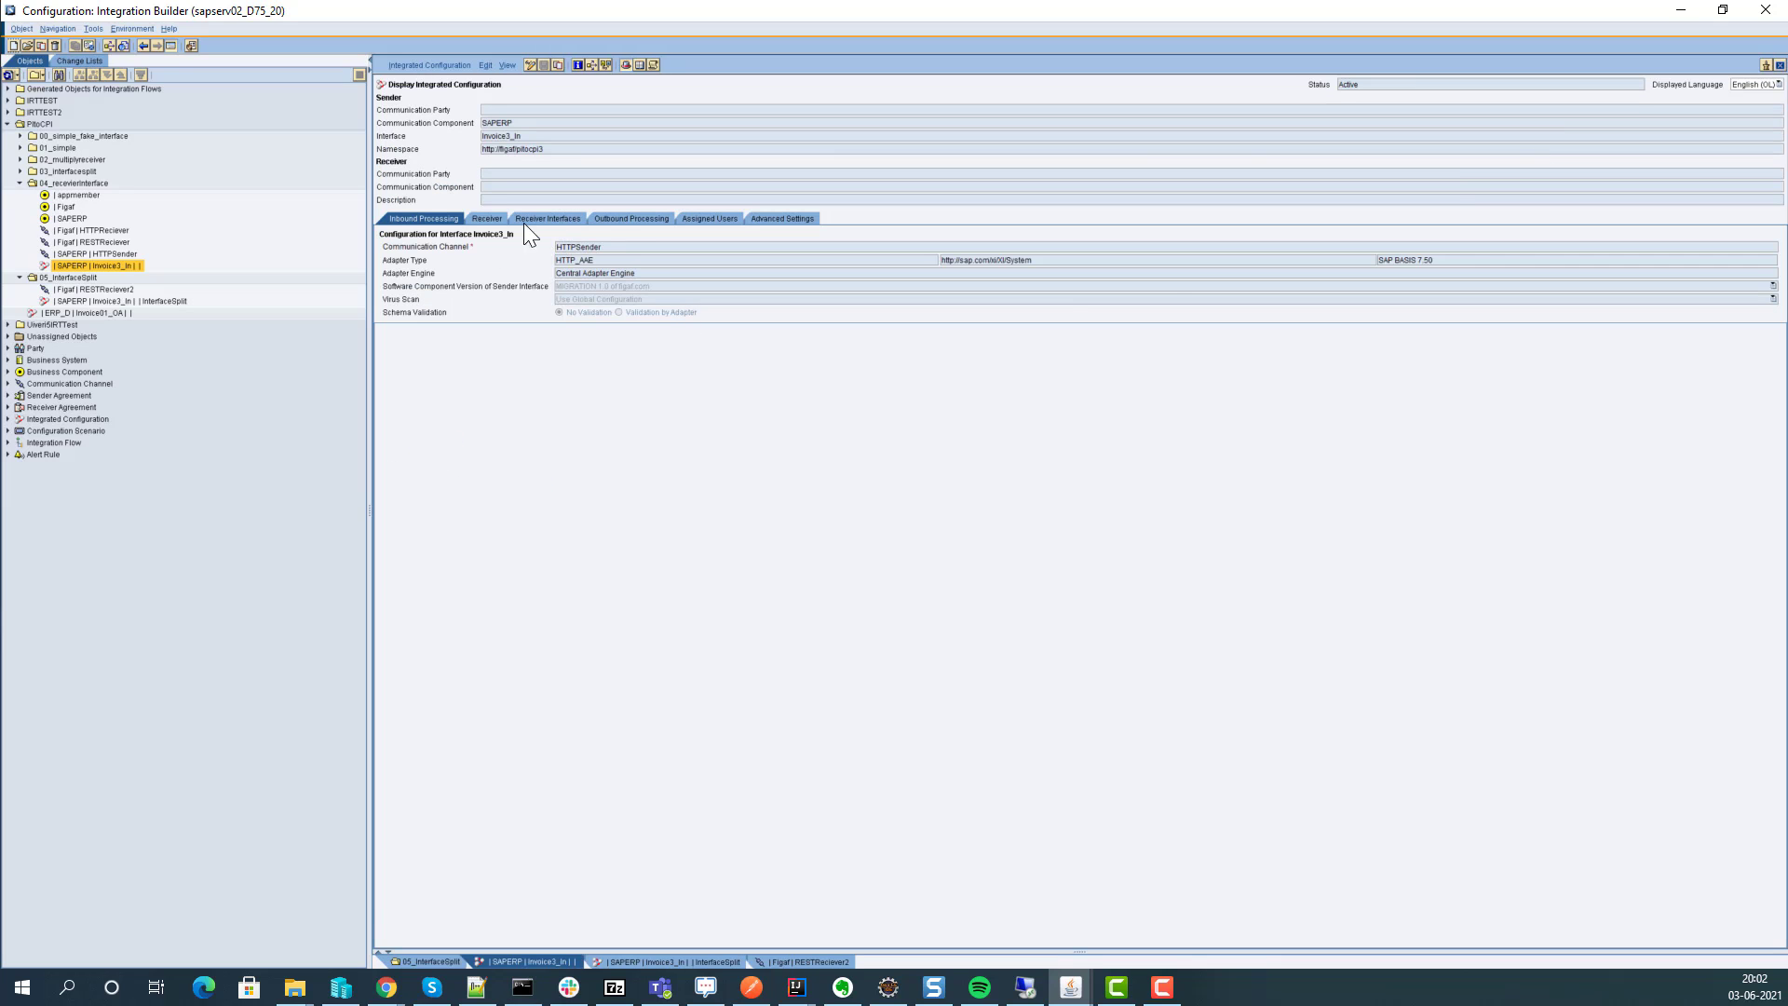
Review the configured receivers, the receiver interfaces for Figaf and appmember, and their outbound processing in the Invoice3_In configuration
left_click(488, 220)
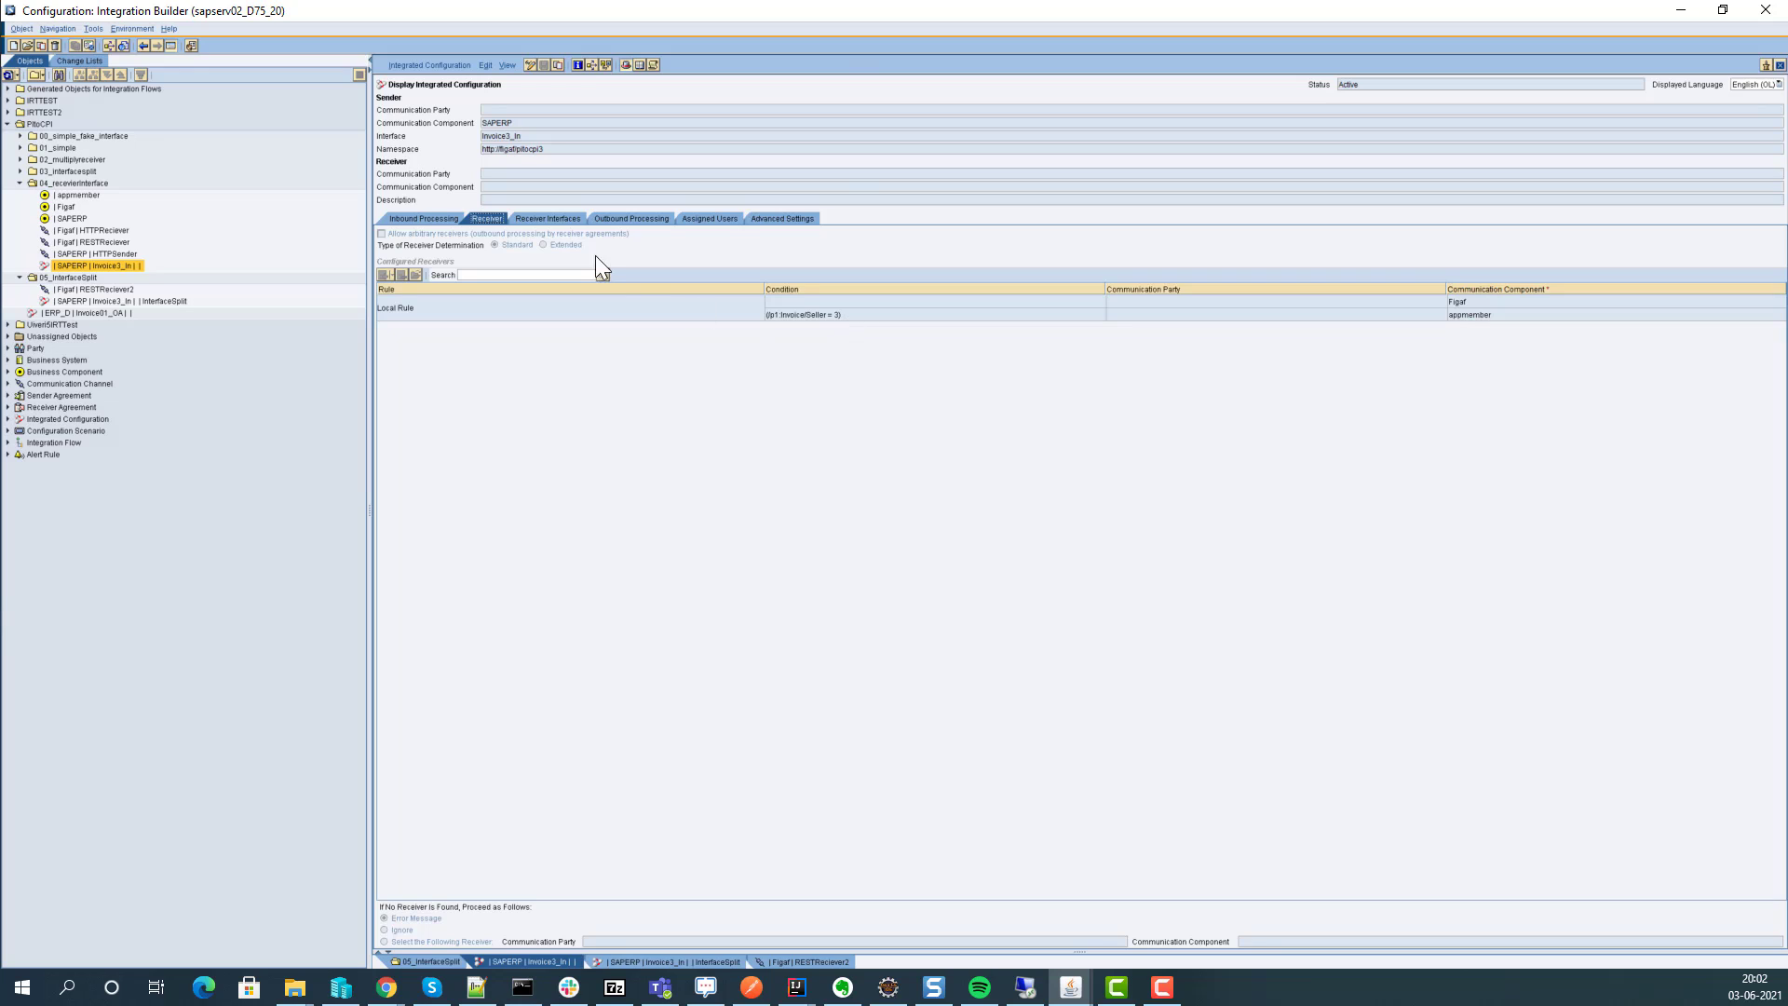
left_click(572, 217)
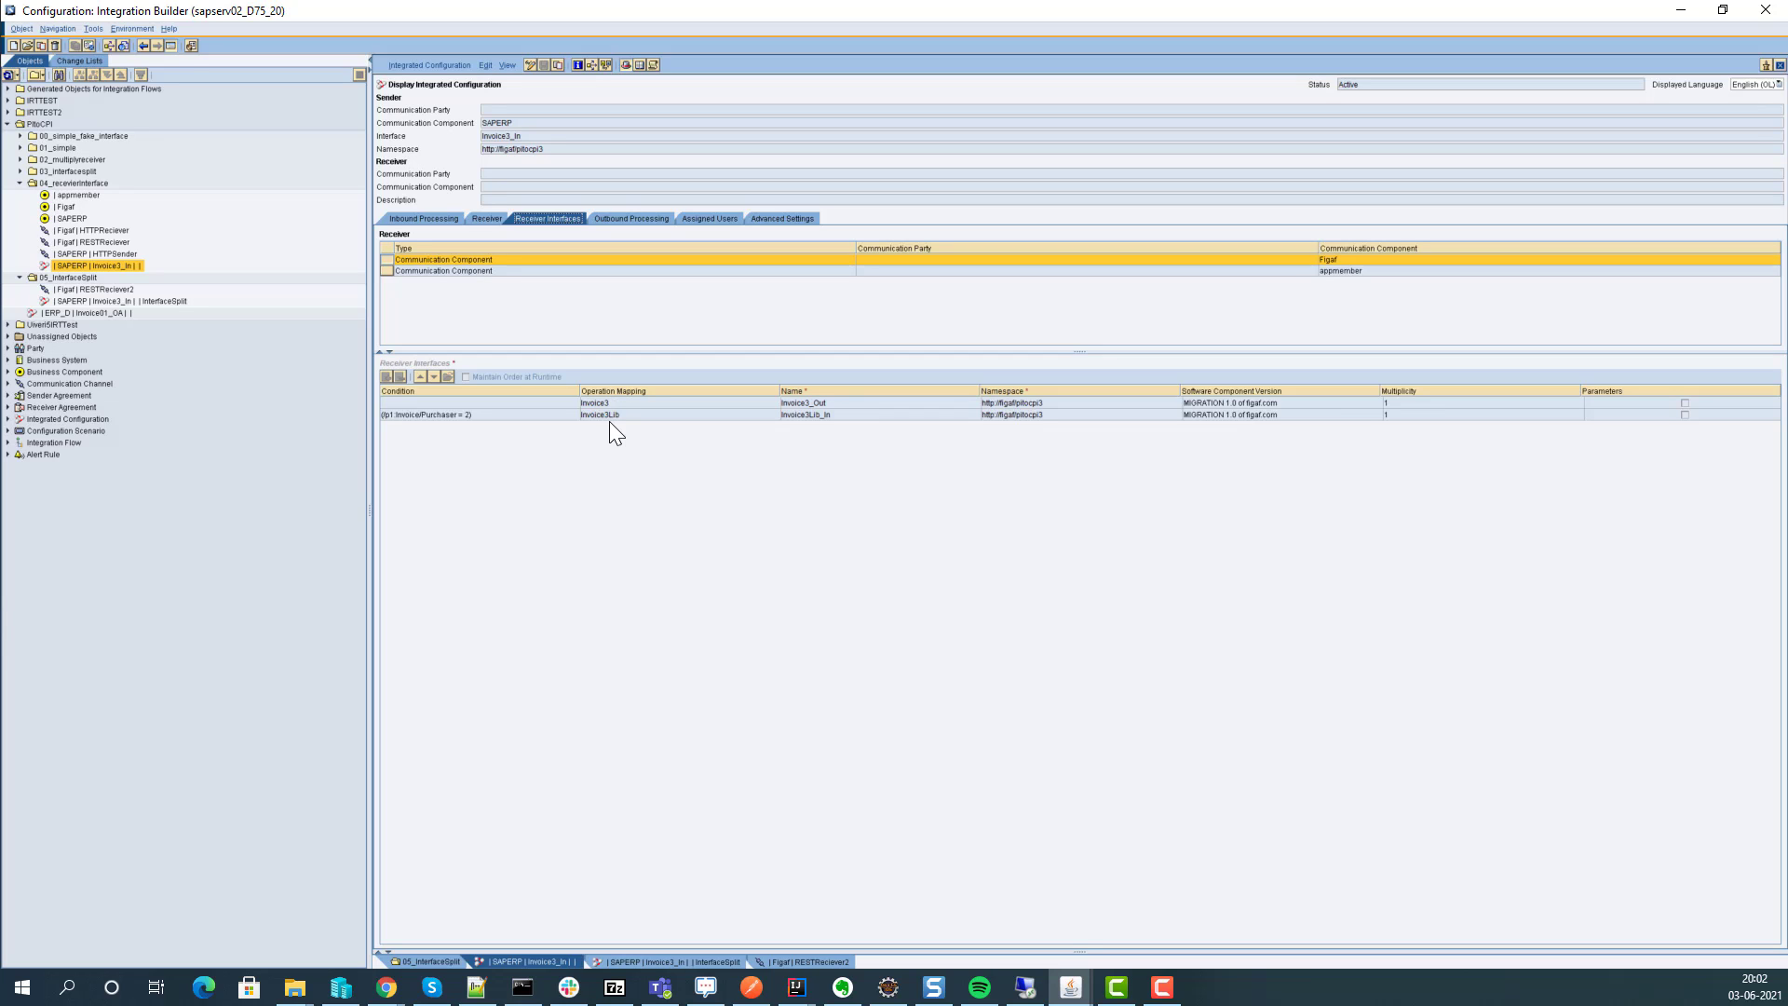
mouse_move(599, 408)
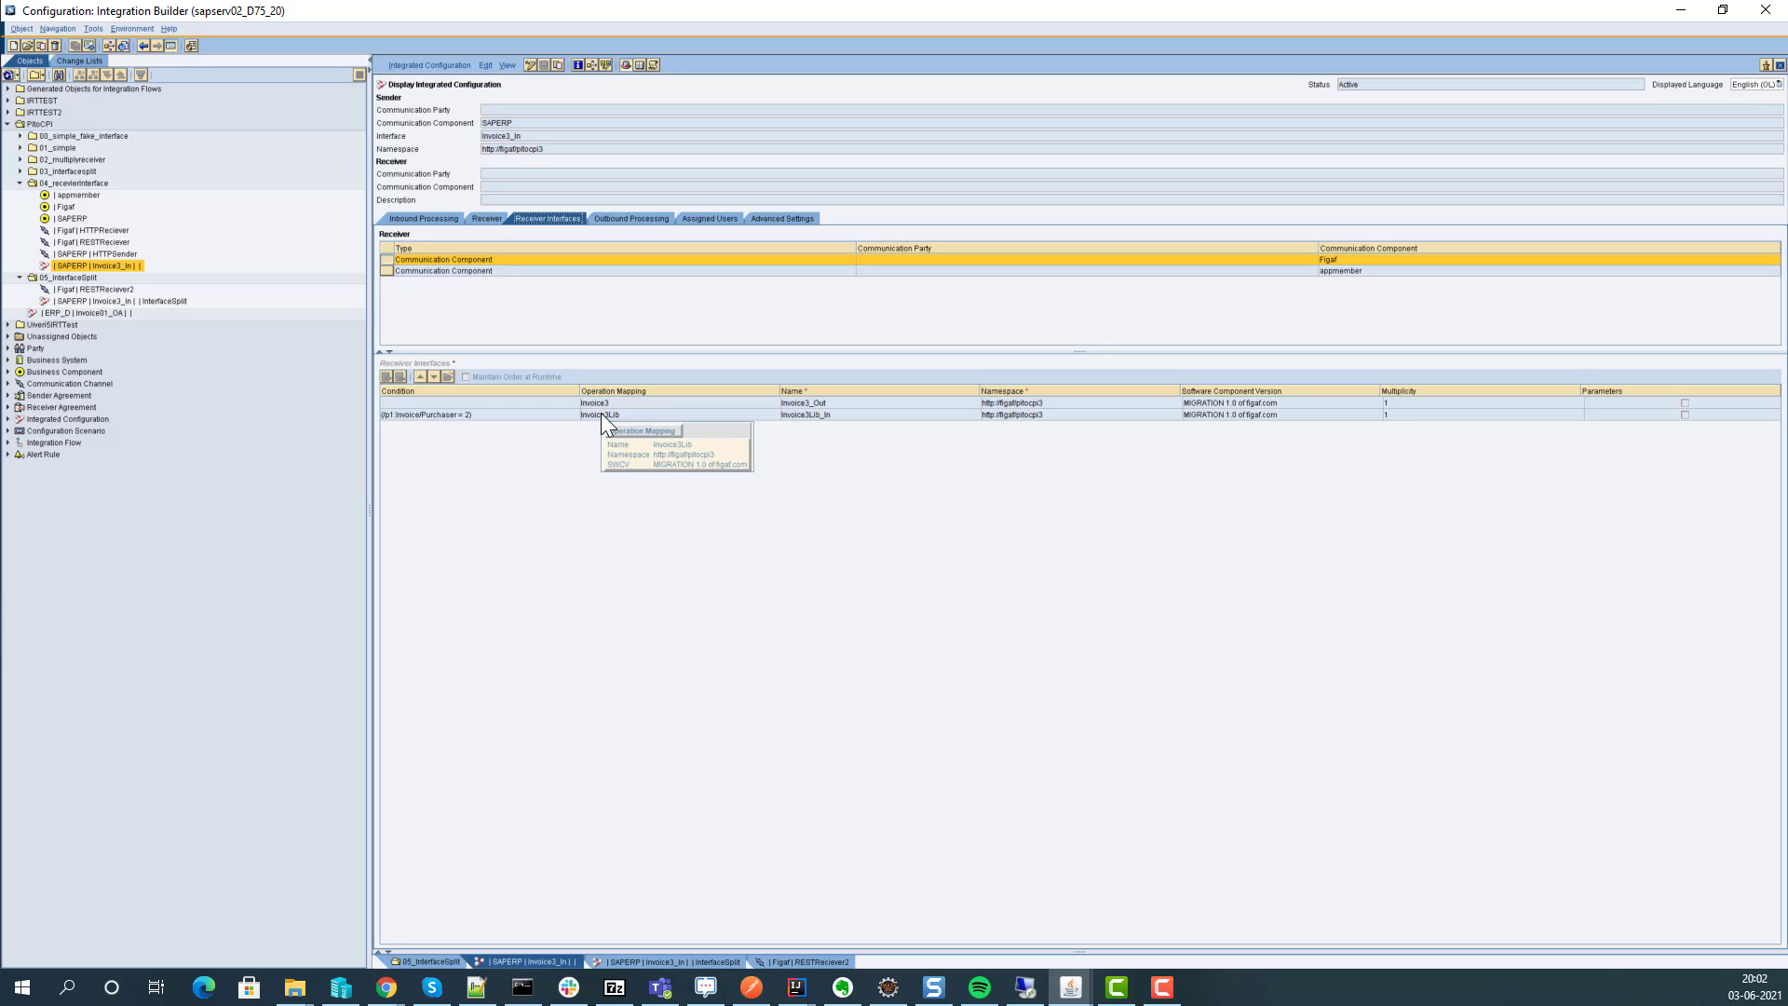
left_click(525, 271)
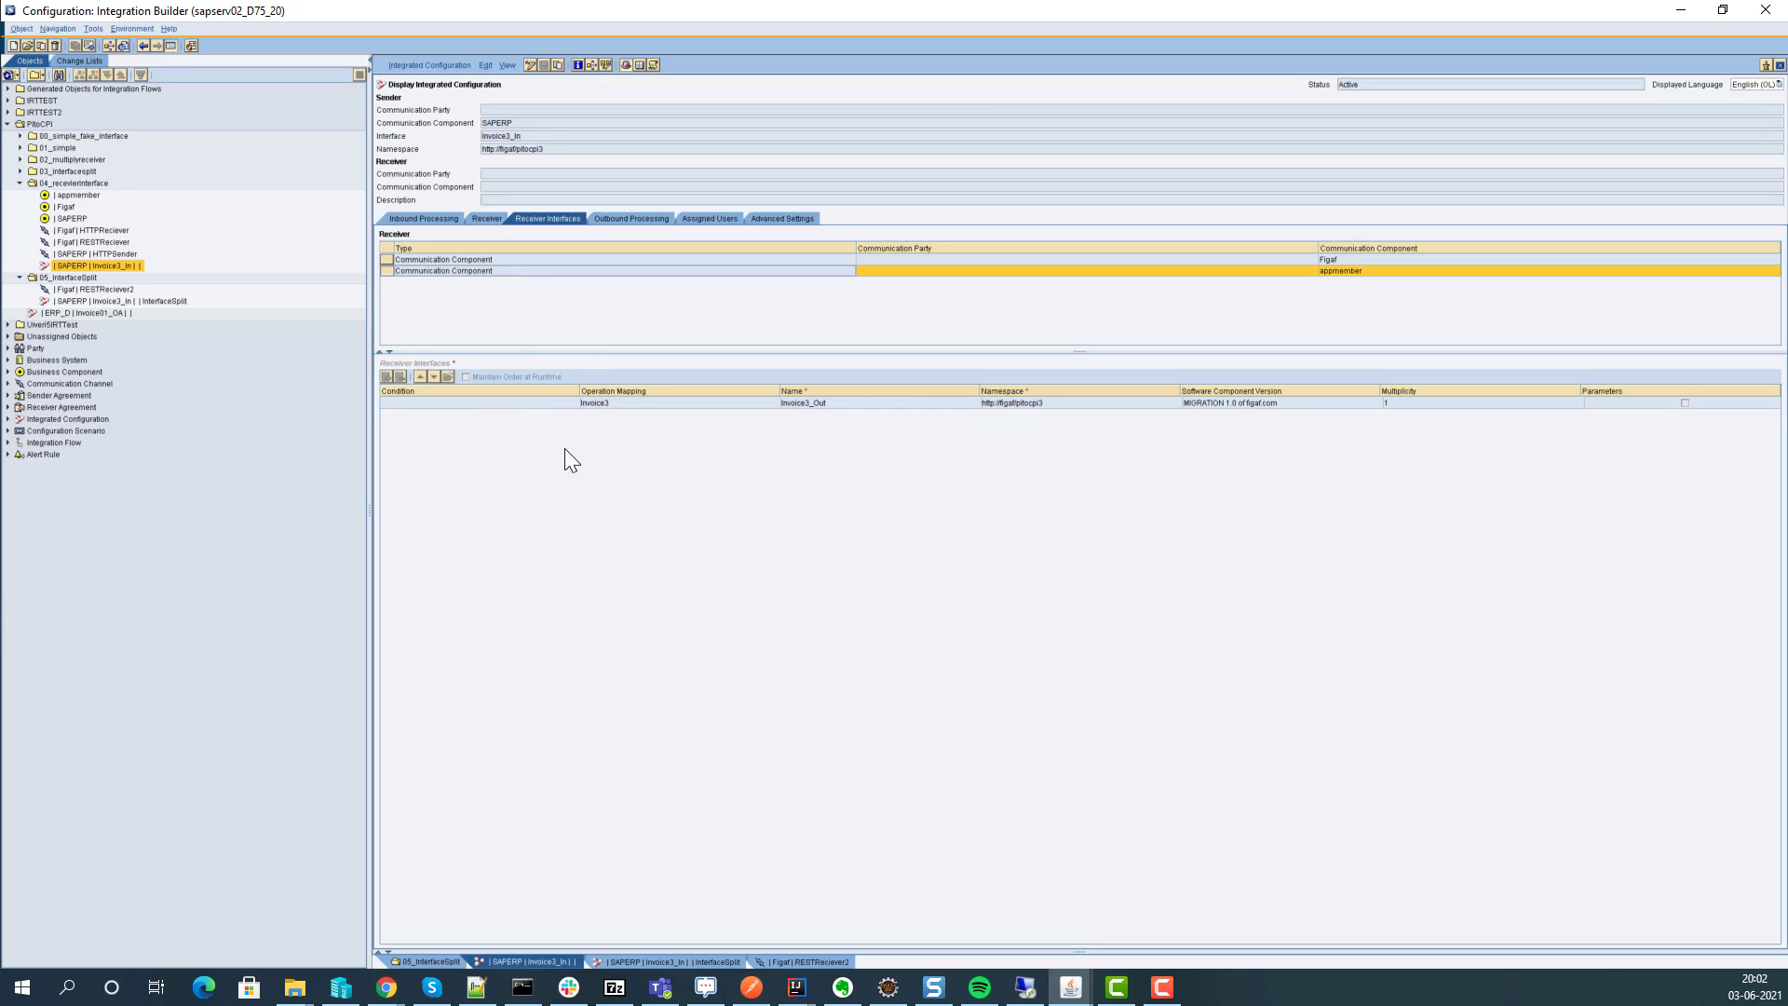
left_click(628, 220)
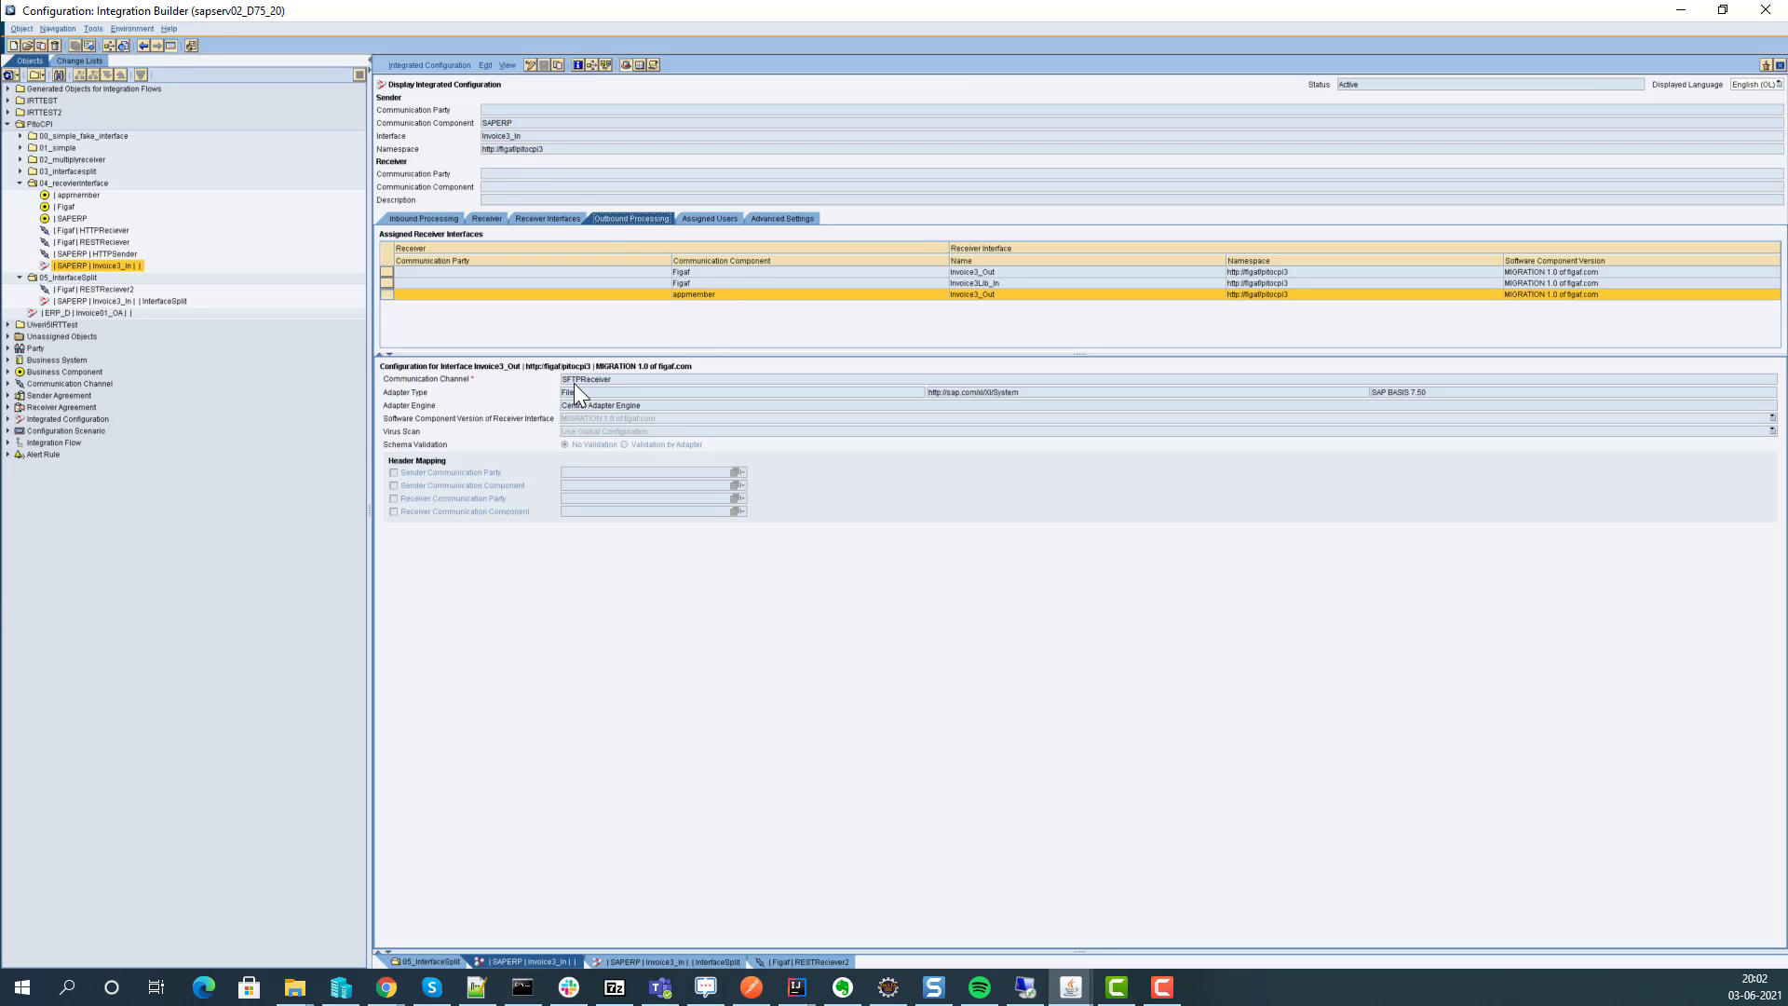
left_click(678, 283)
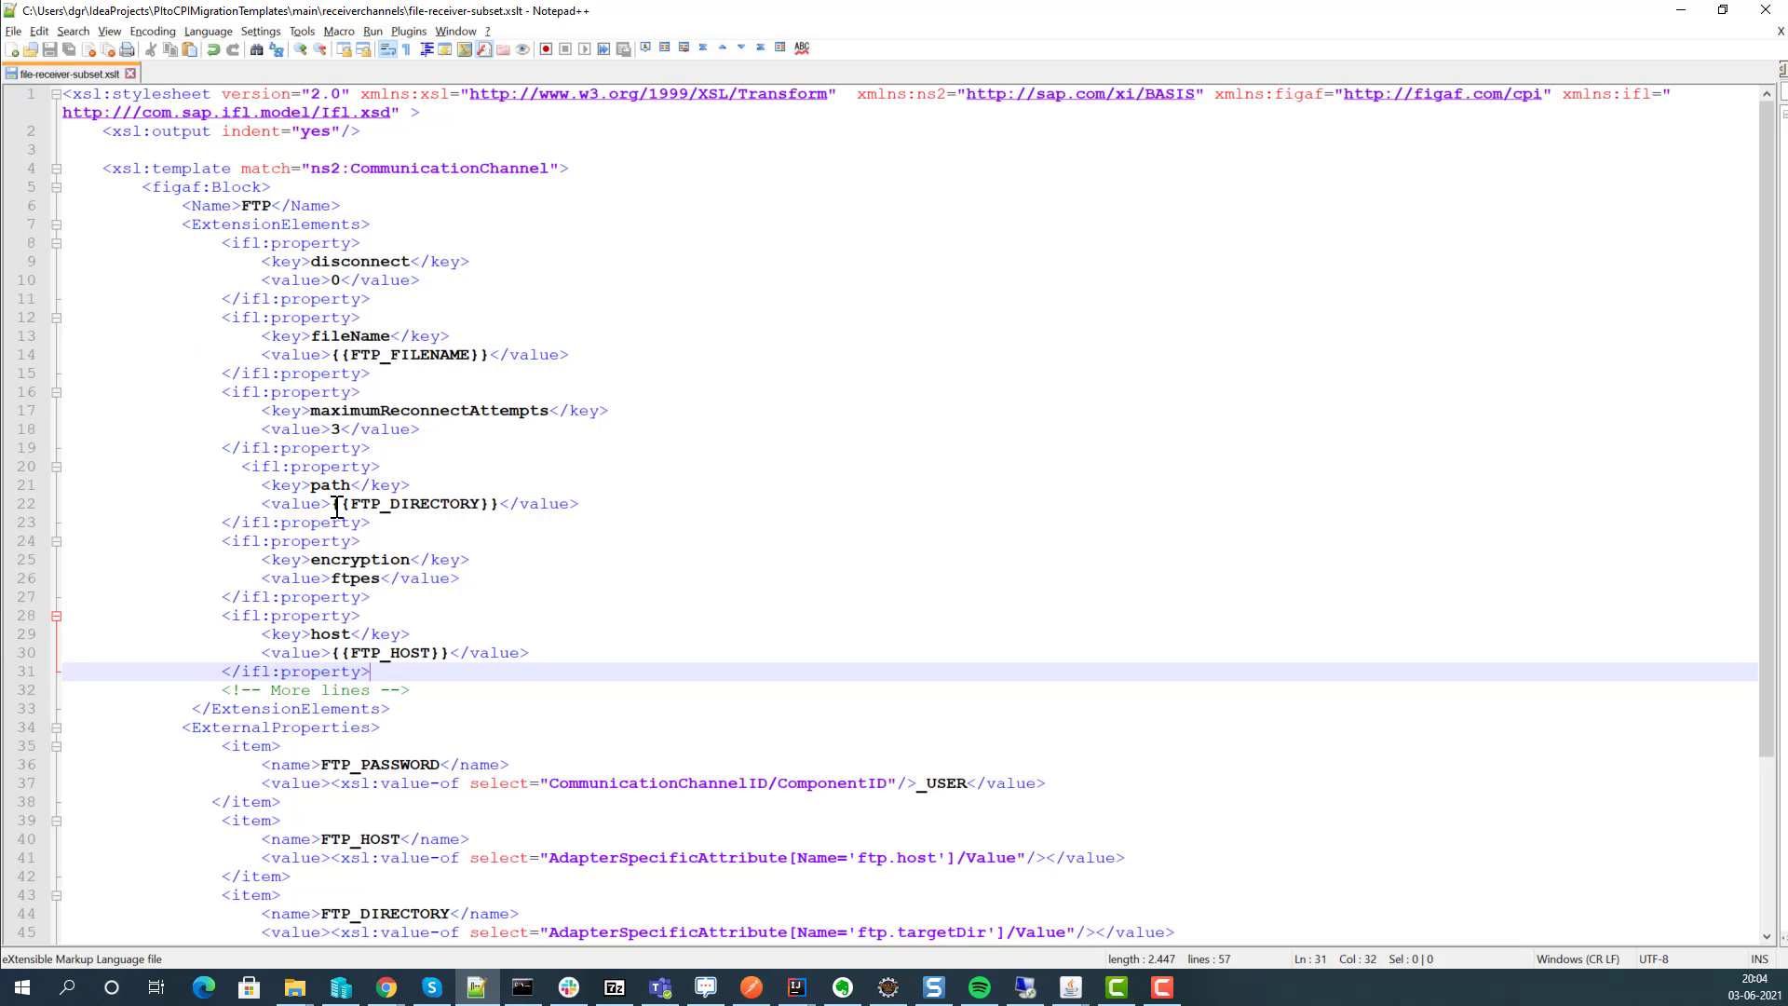
Examine the FTP_DIRECTORY placeholder, the external properties and the notifications block of file-receiver-subset.xslt in Notepad++
left_click_drag(342, 504, 494, 524)
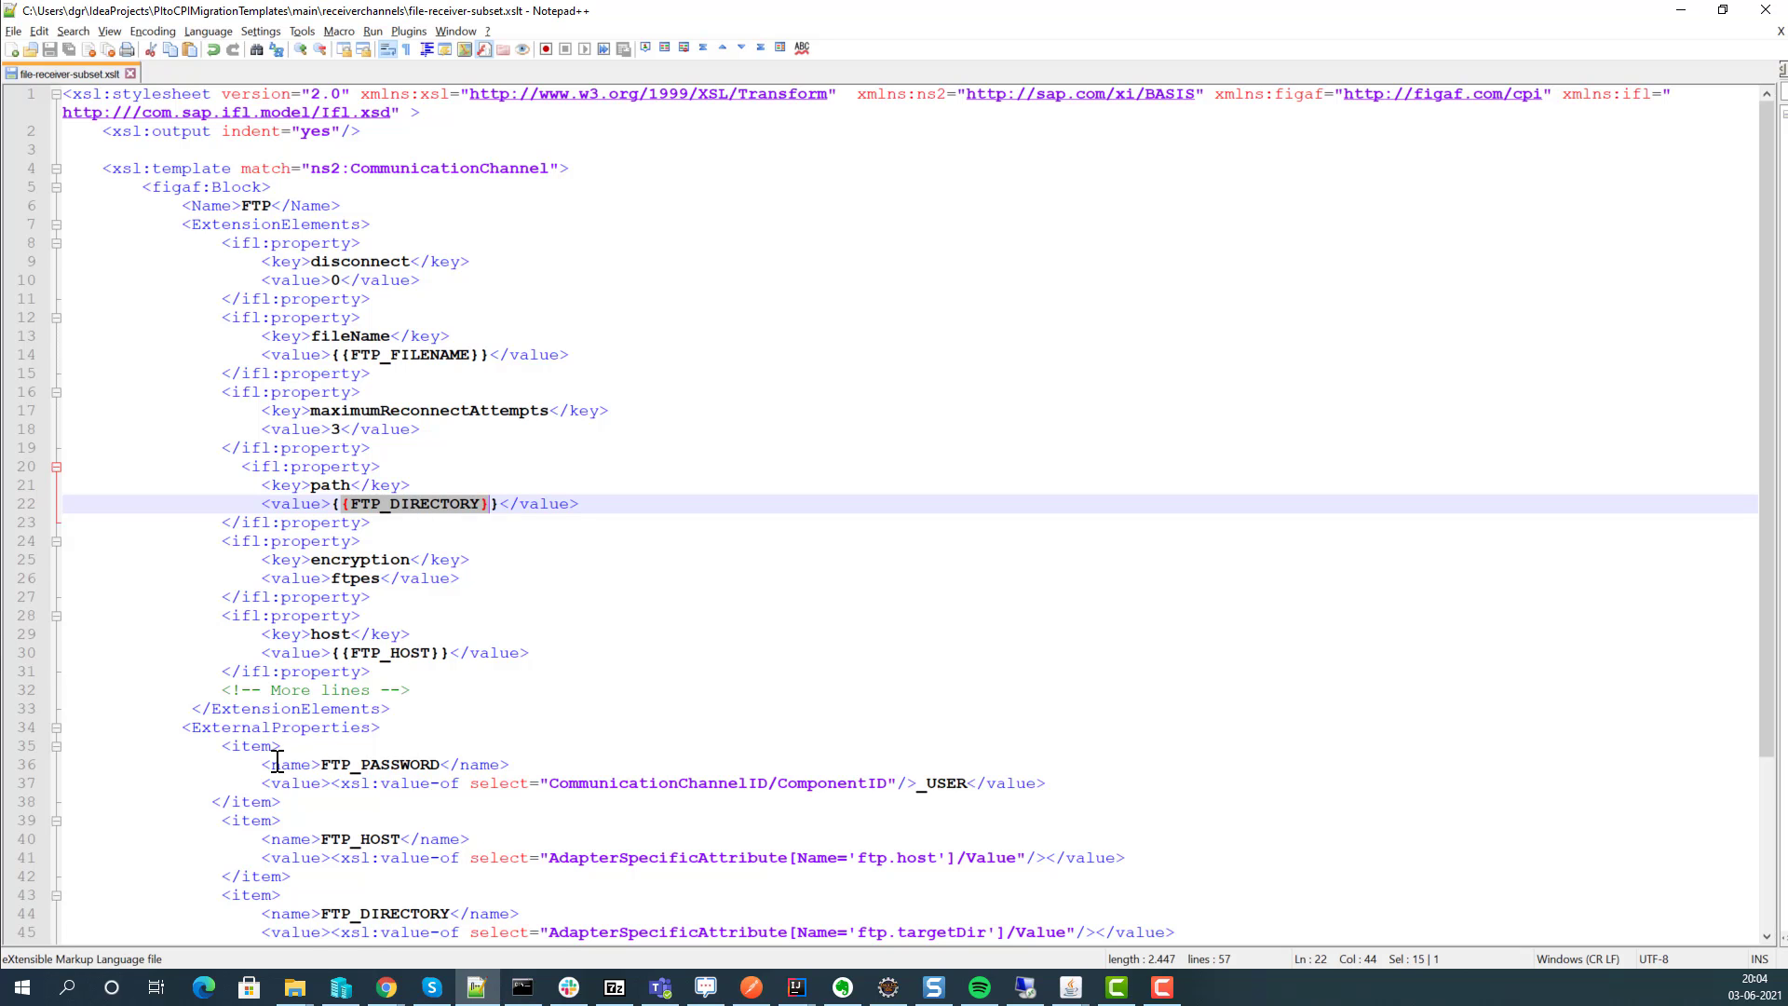
scroll(277, 759, "down", 2)
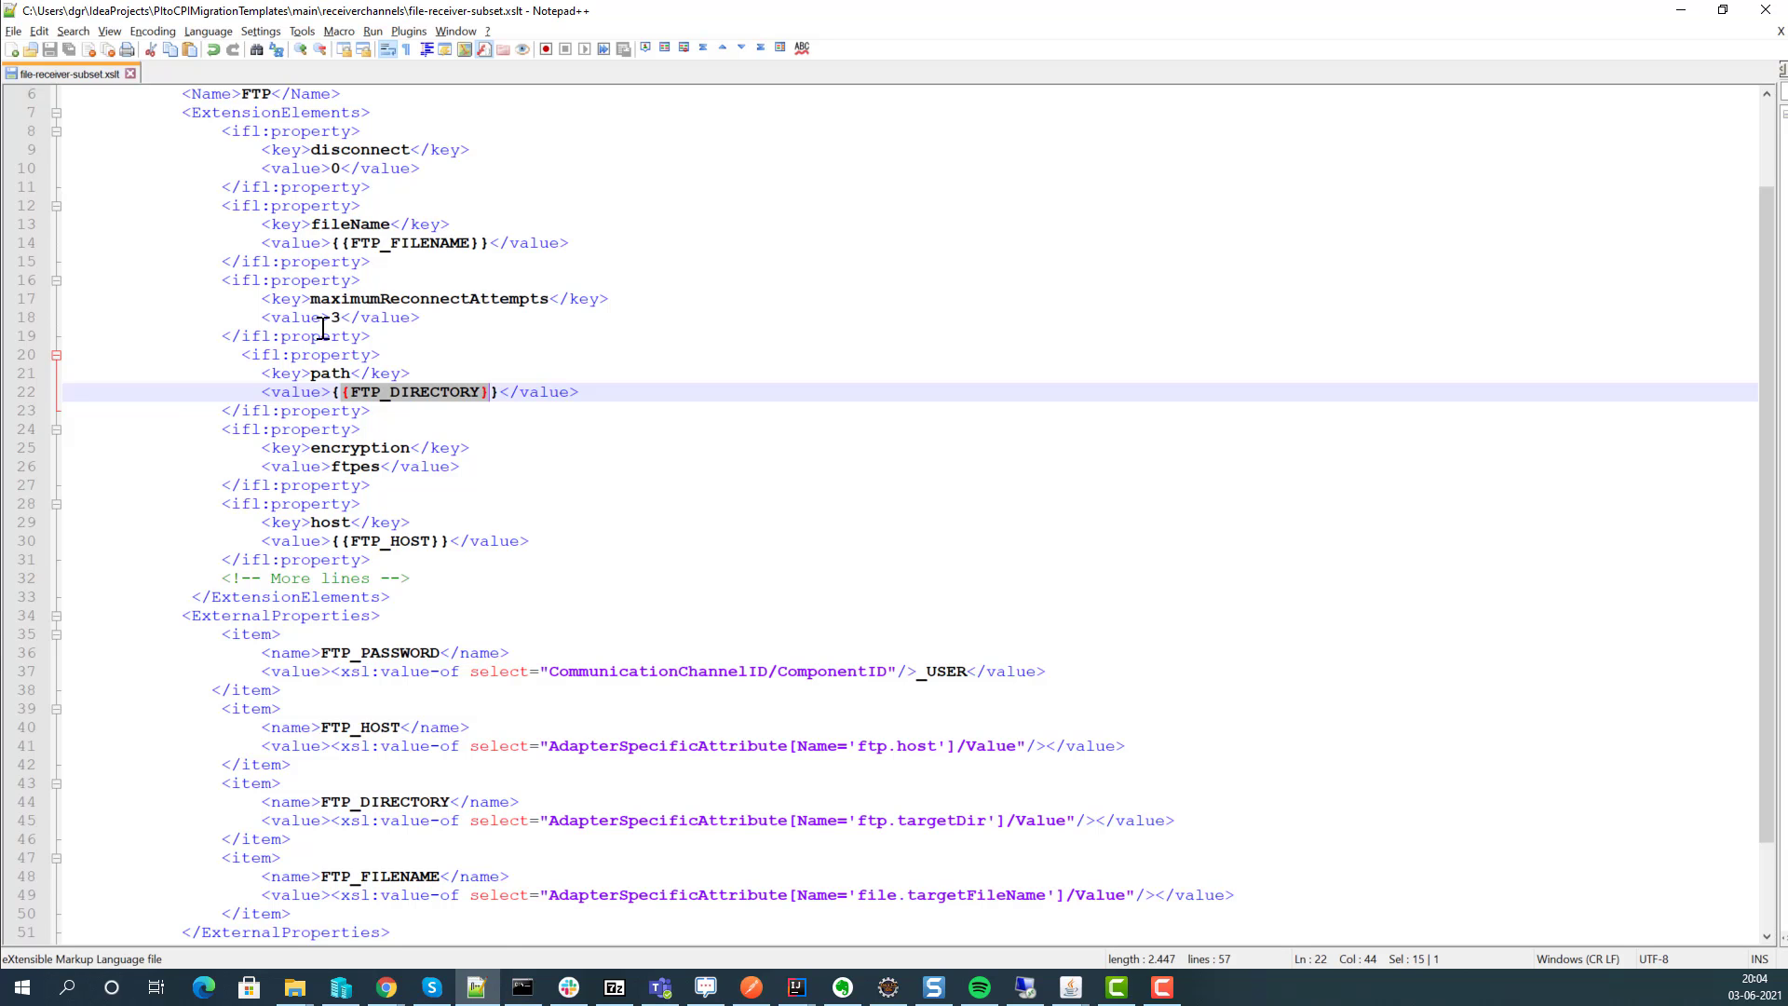
scroll(322, 328, "up", 1)
scroll(389, 517, "down", 3)
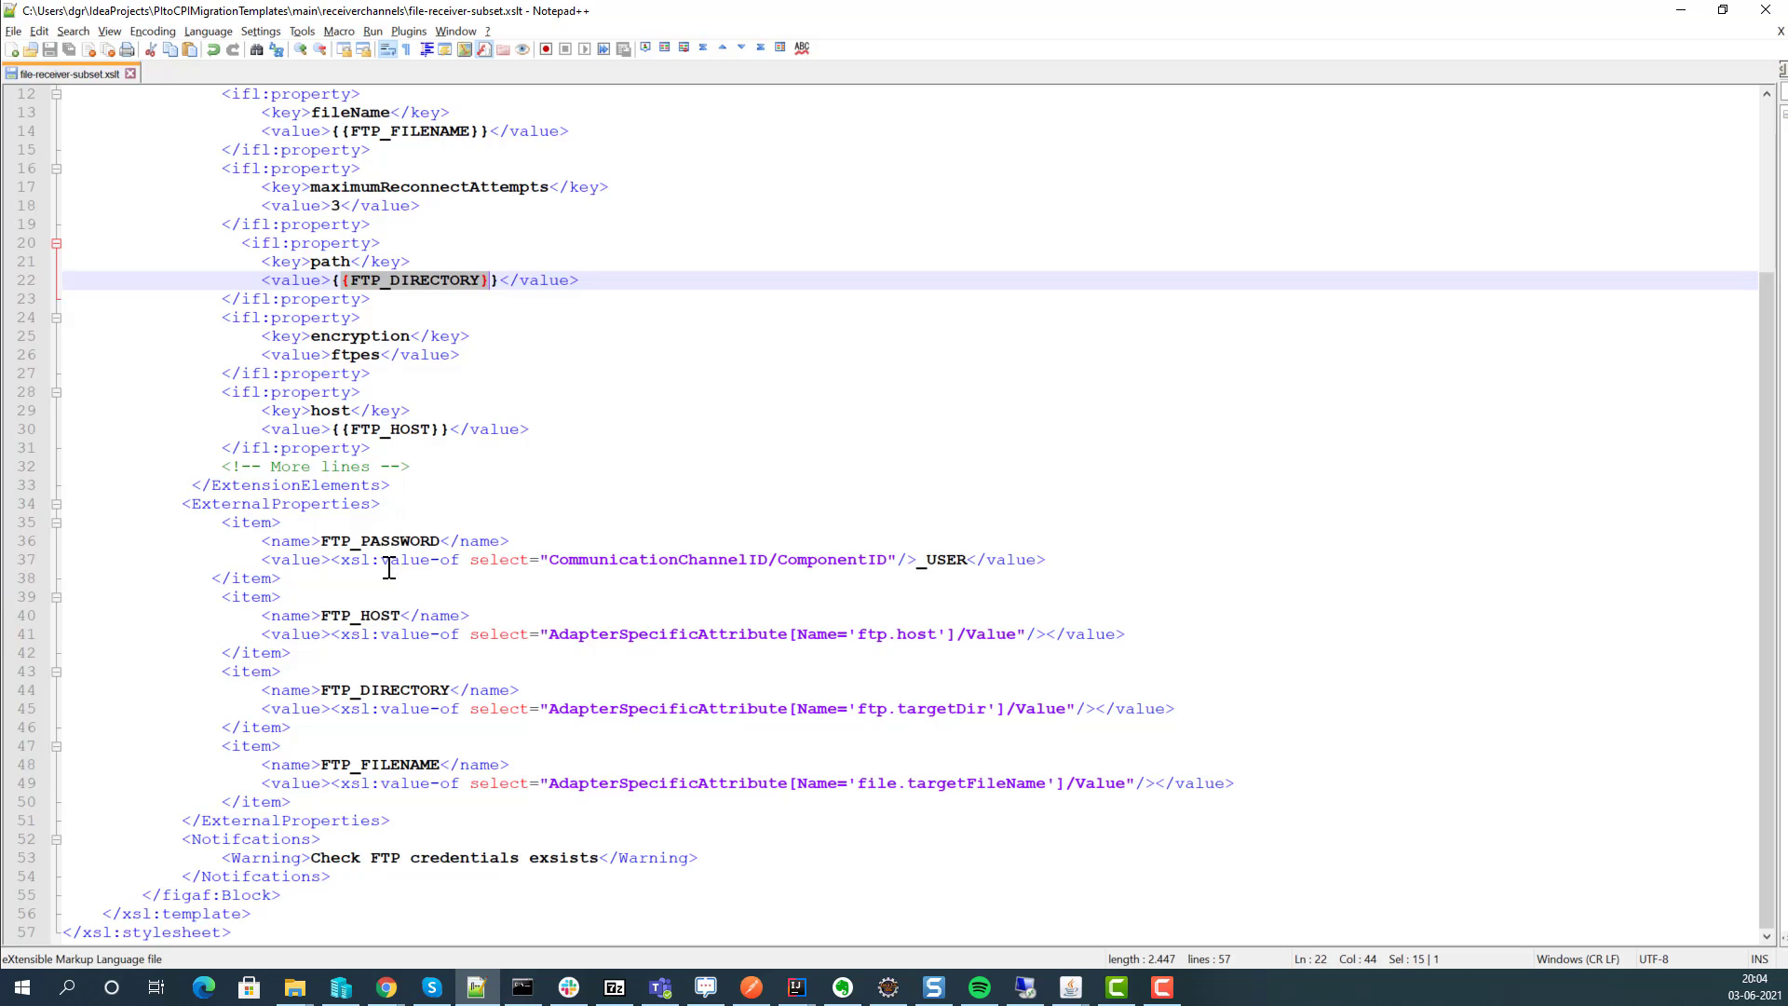
left_click_drag(183, 838, 337, 875)
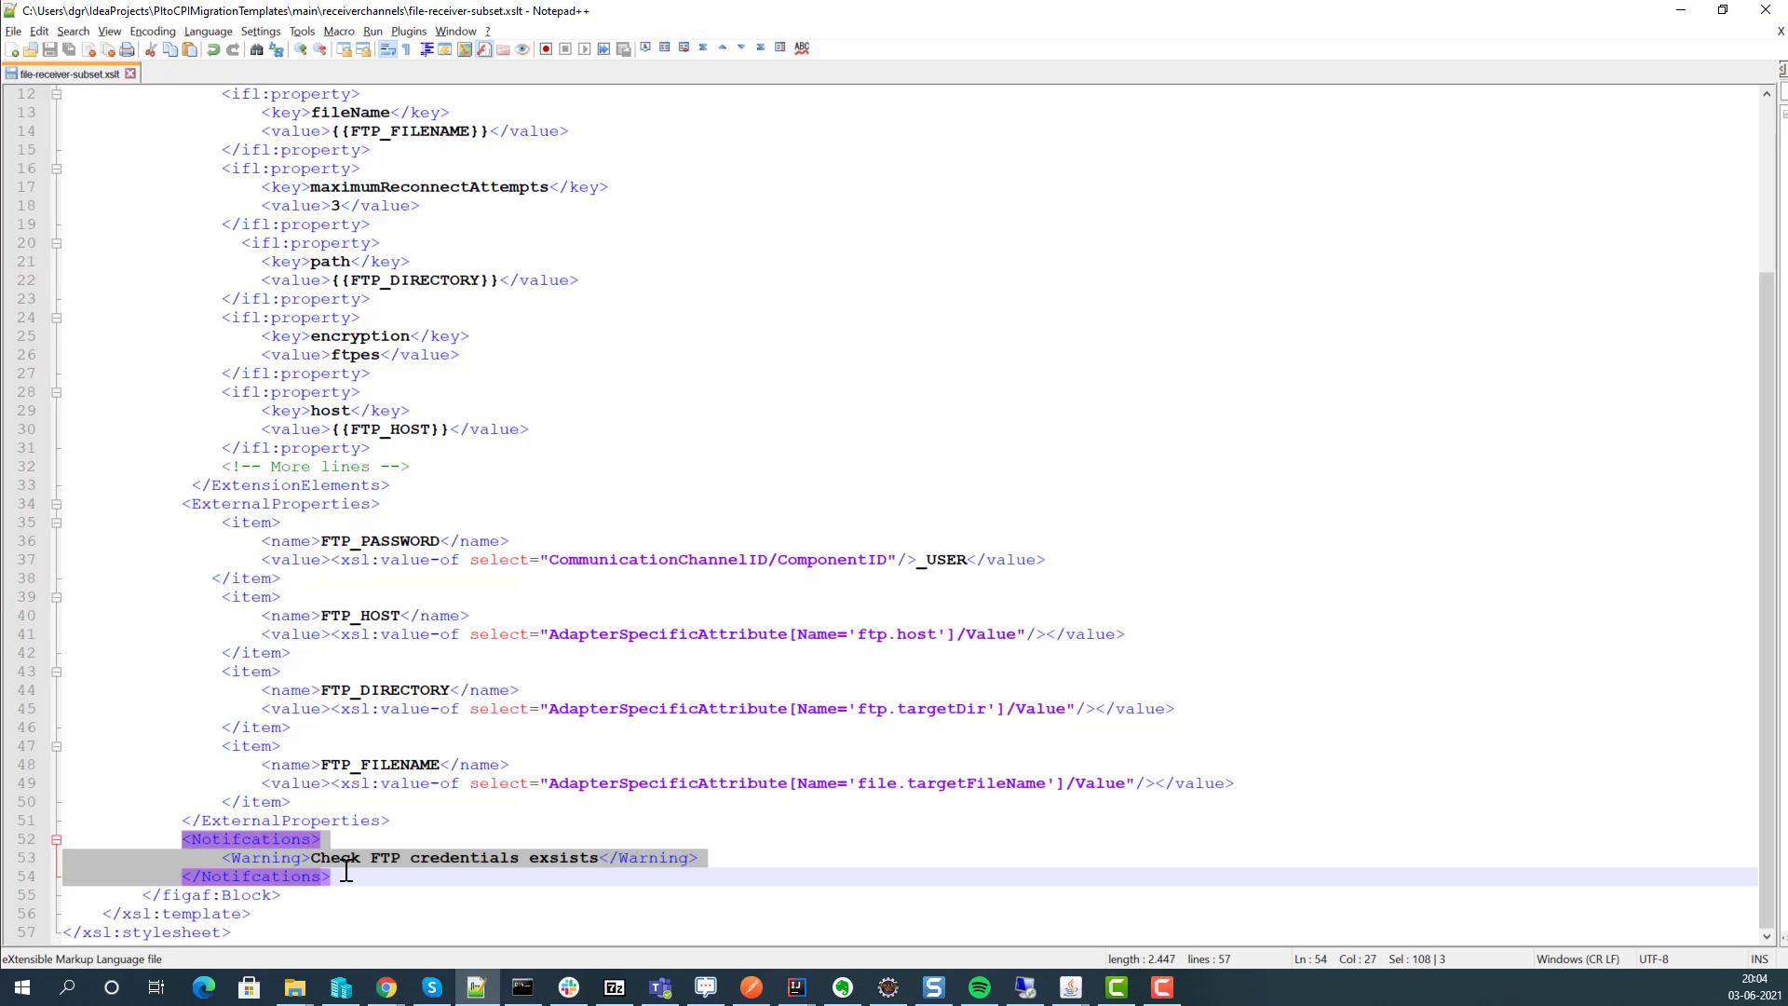
In the Figaf IRT migration page, filter integration objects by sender component SAPERP and select the Invoice3_In ICO without a receiver service
key("alt+Tab")
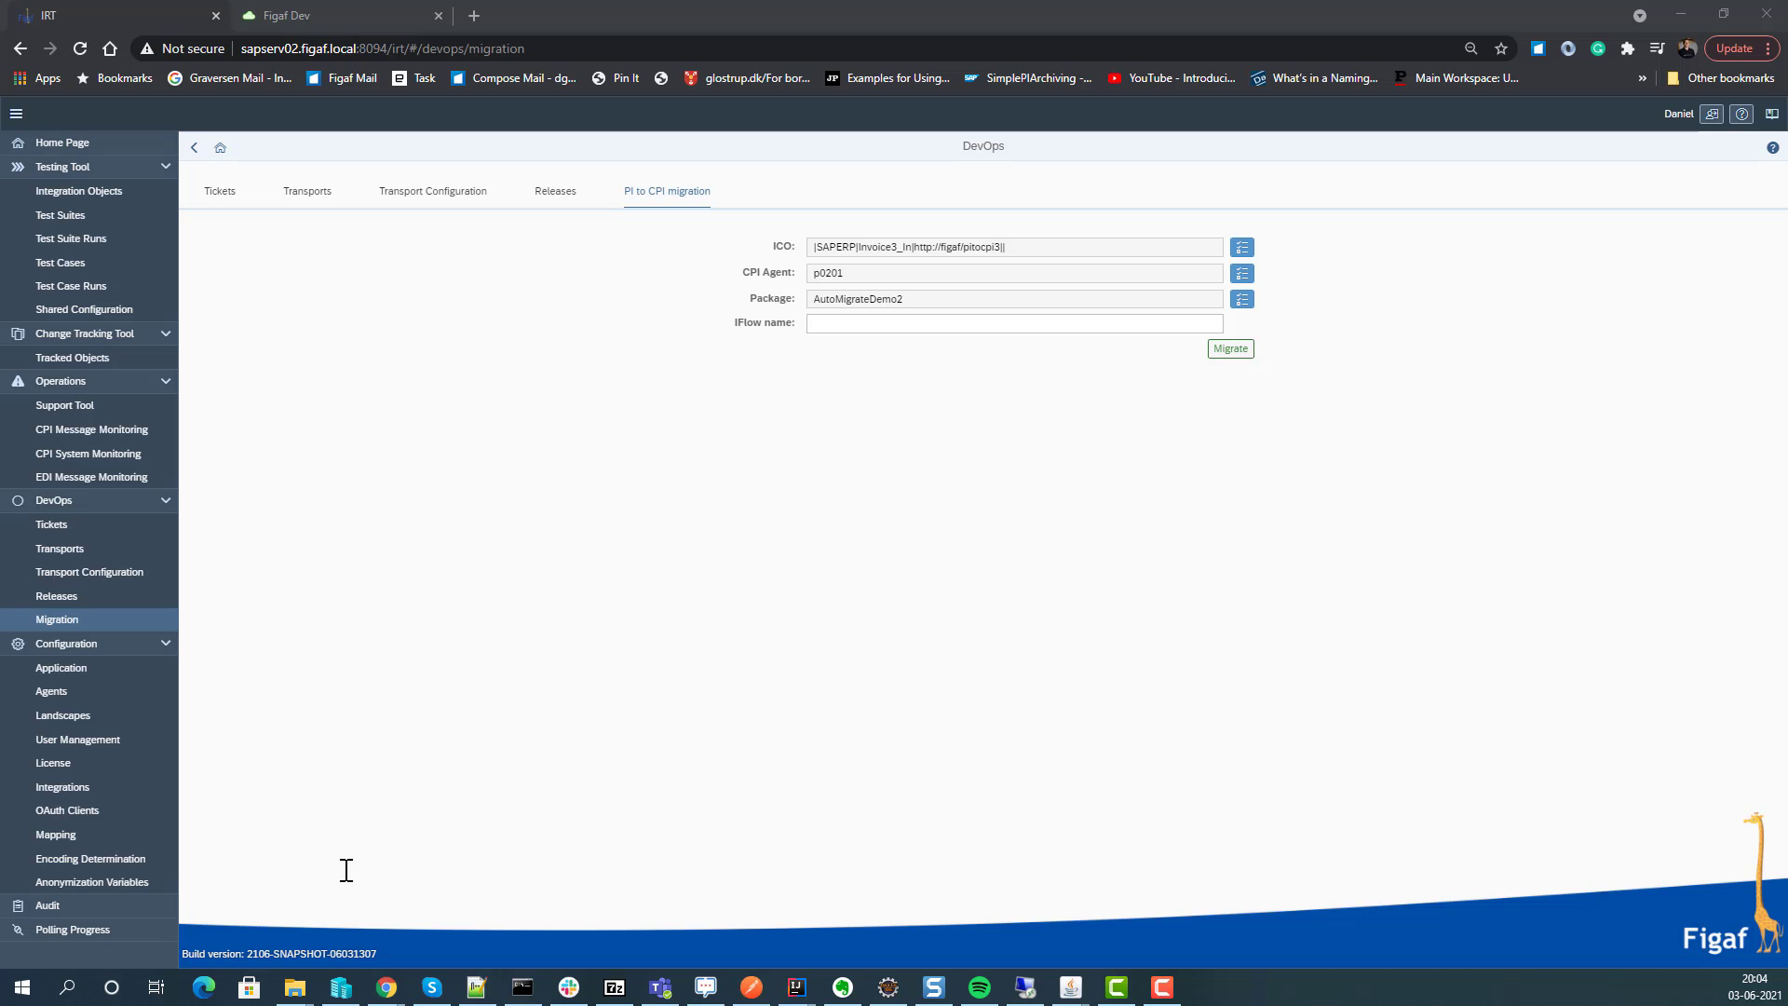
left_click(1242, 246)
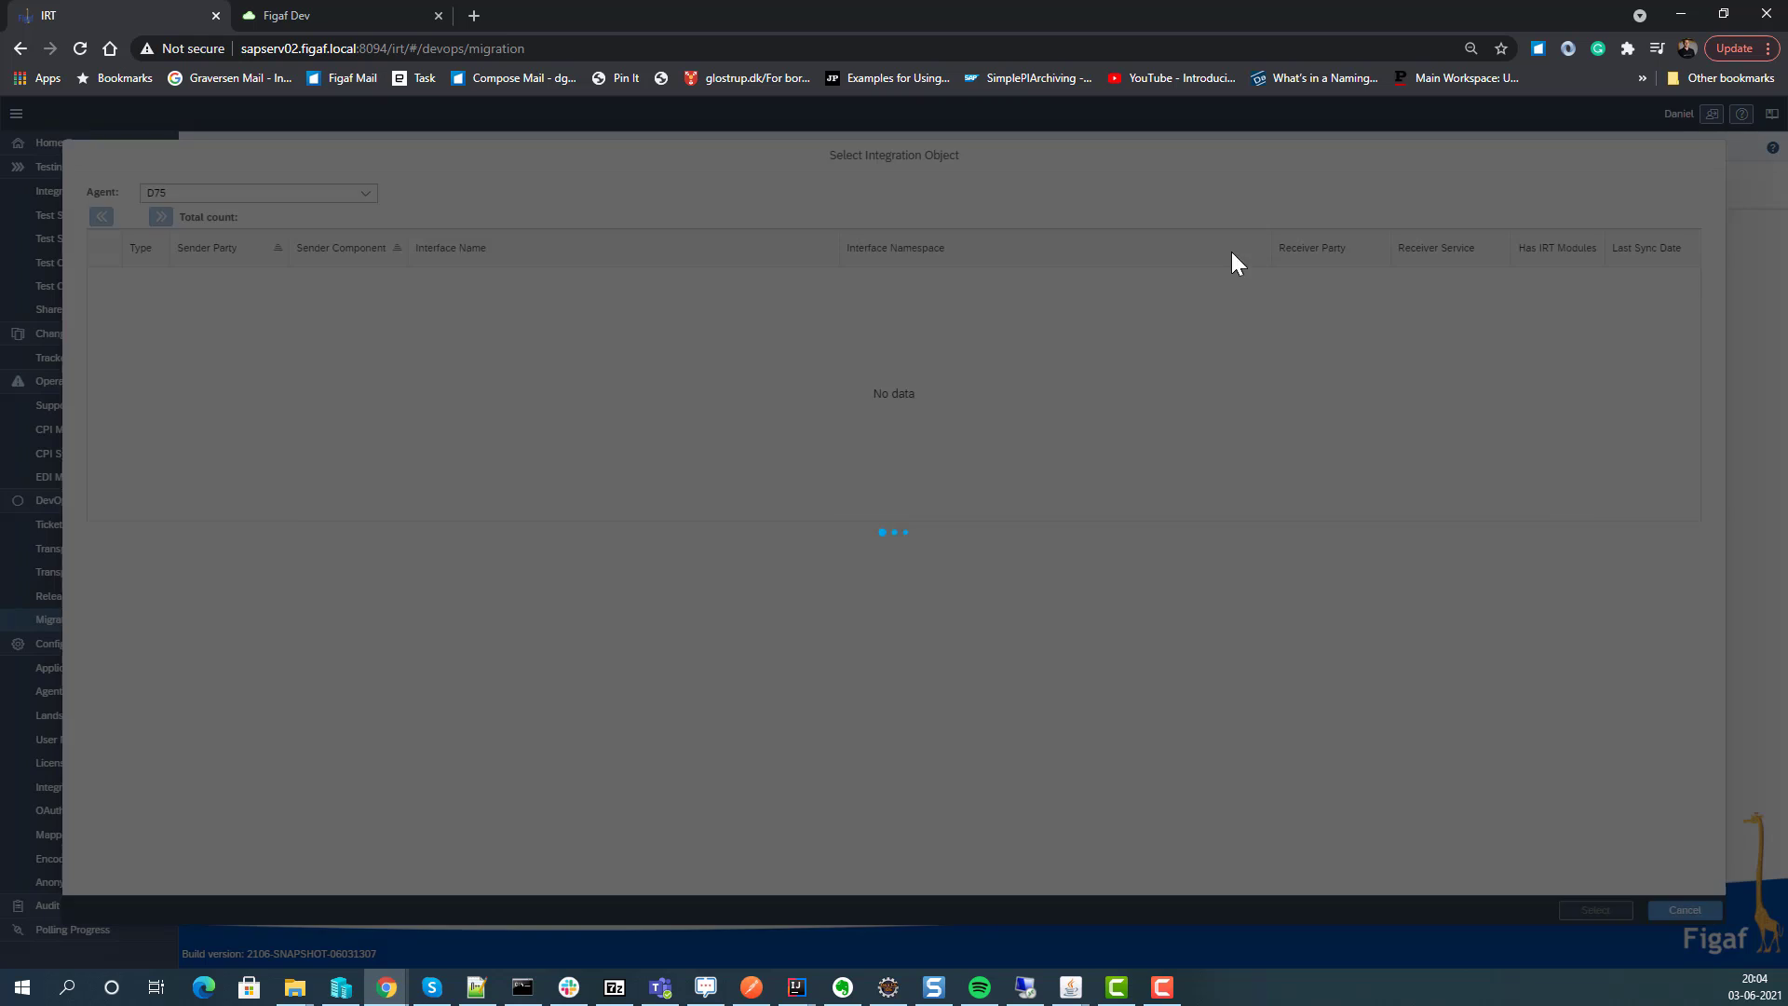
left_click(374, 252)
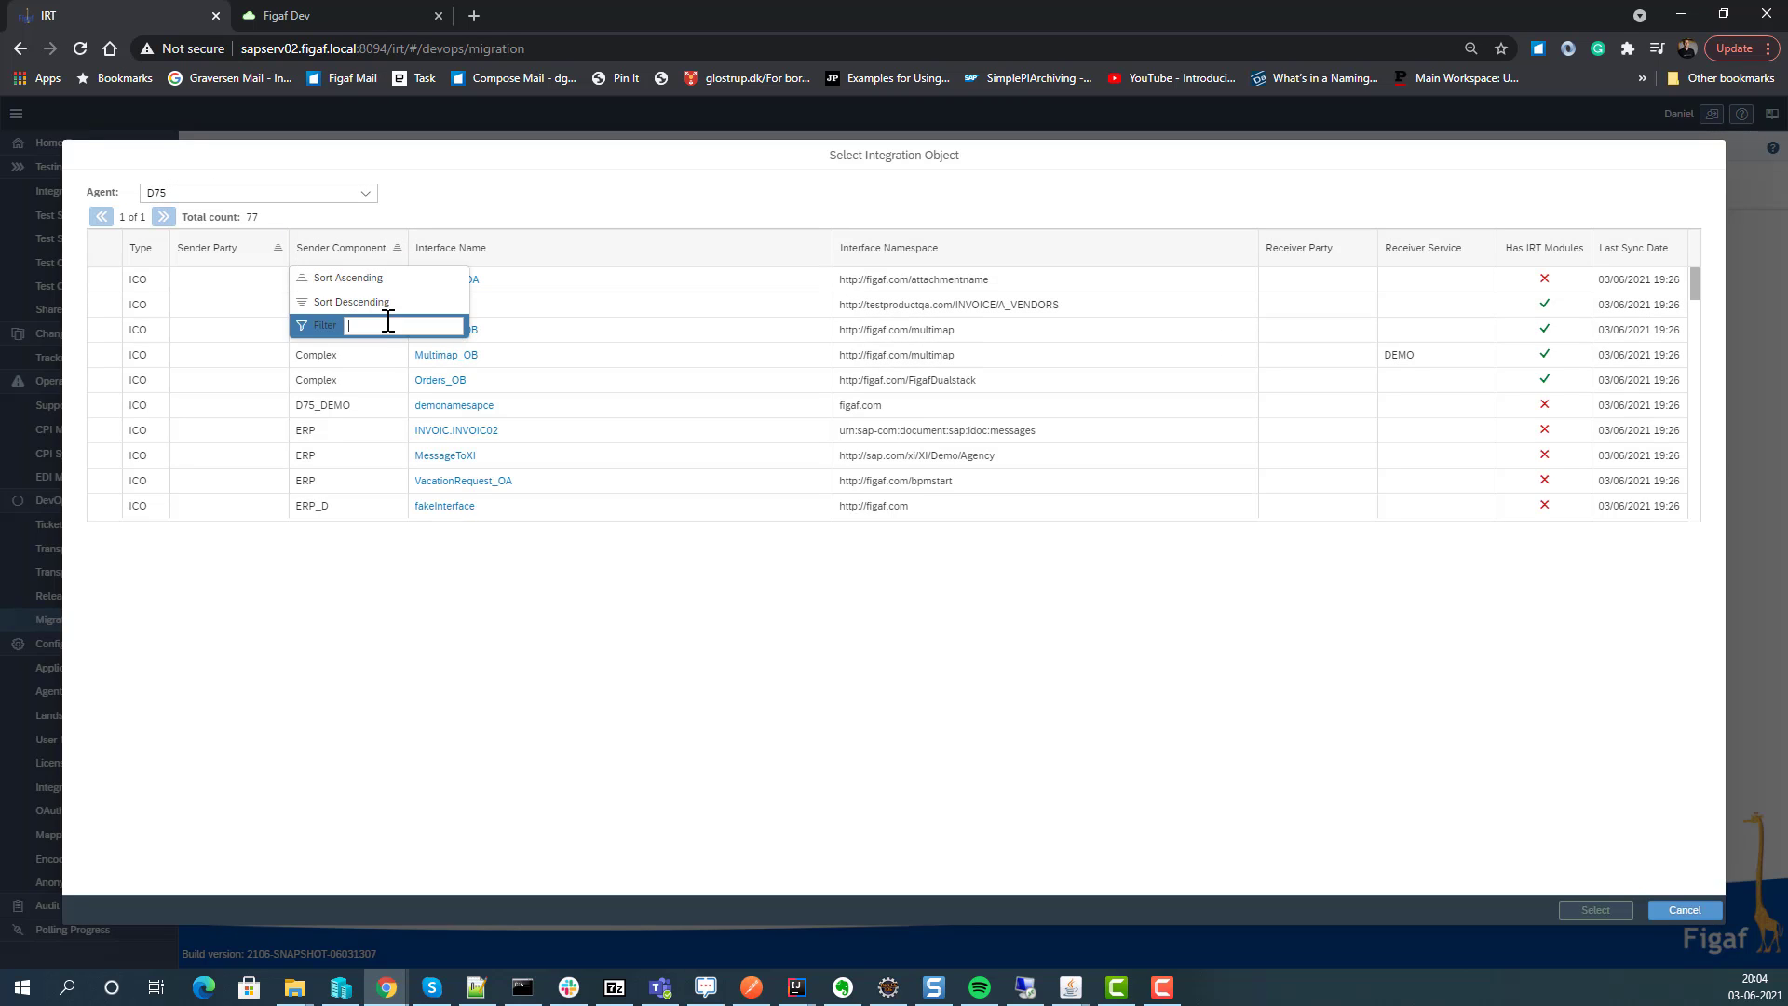
type("SAPERP")
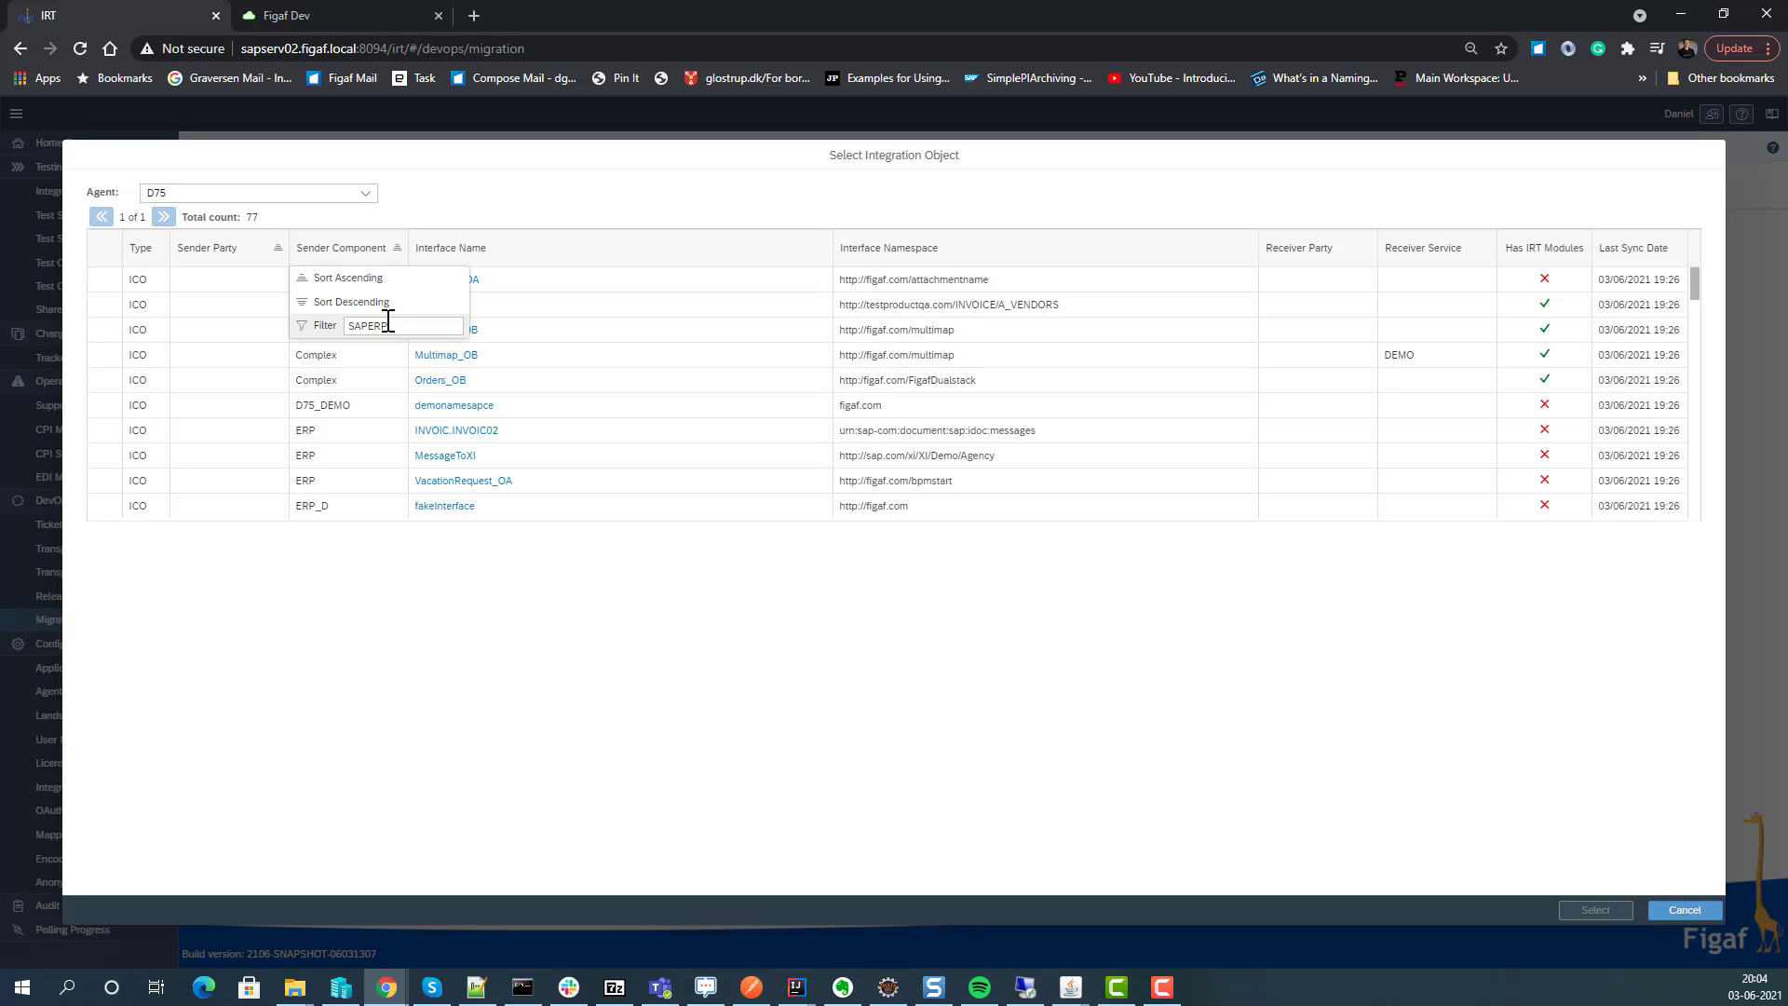
key("Return")
left_click(101, 278)
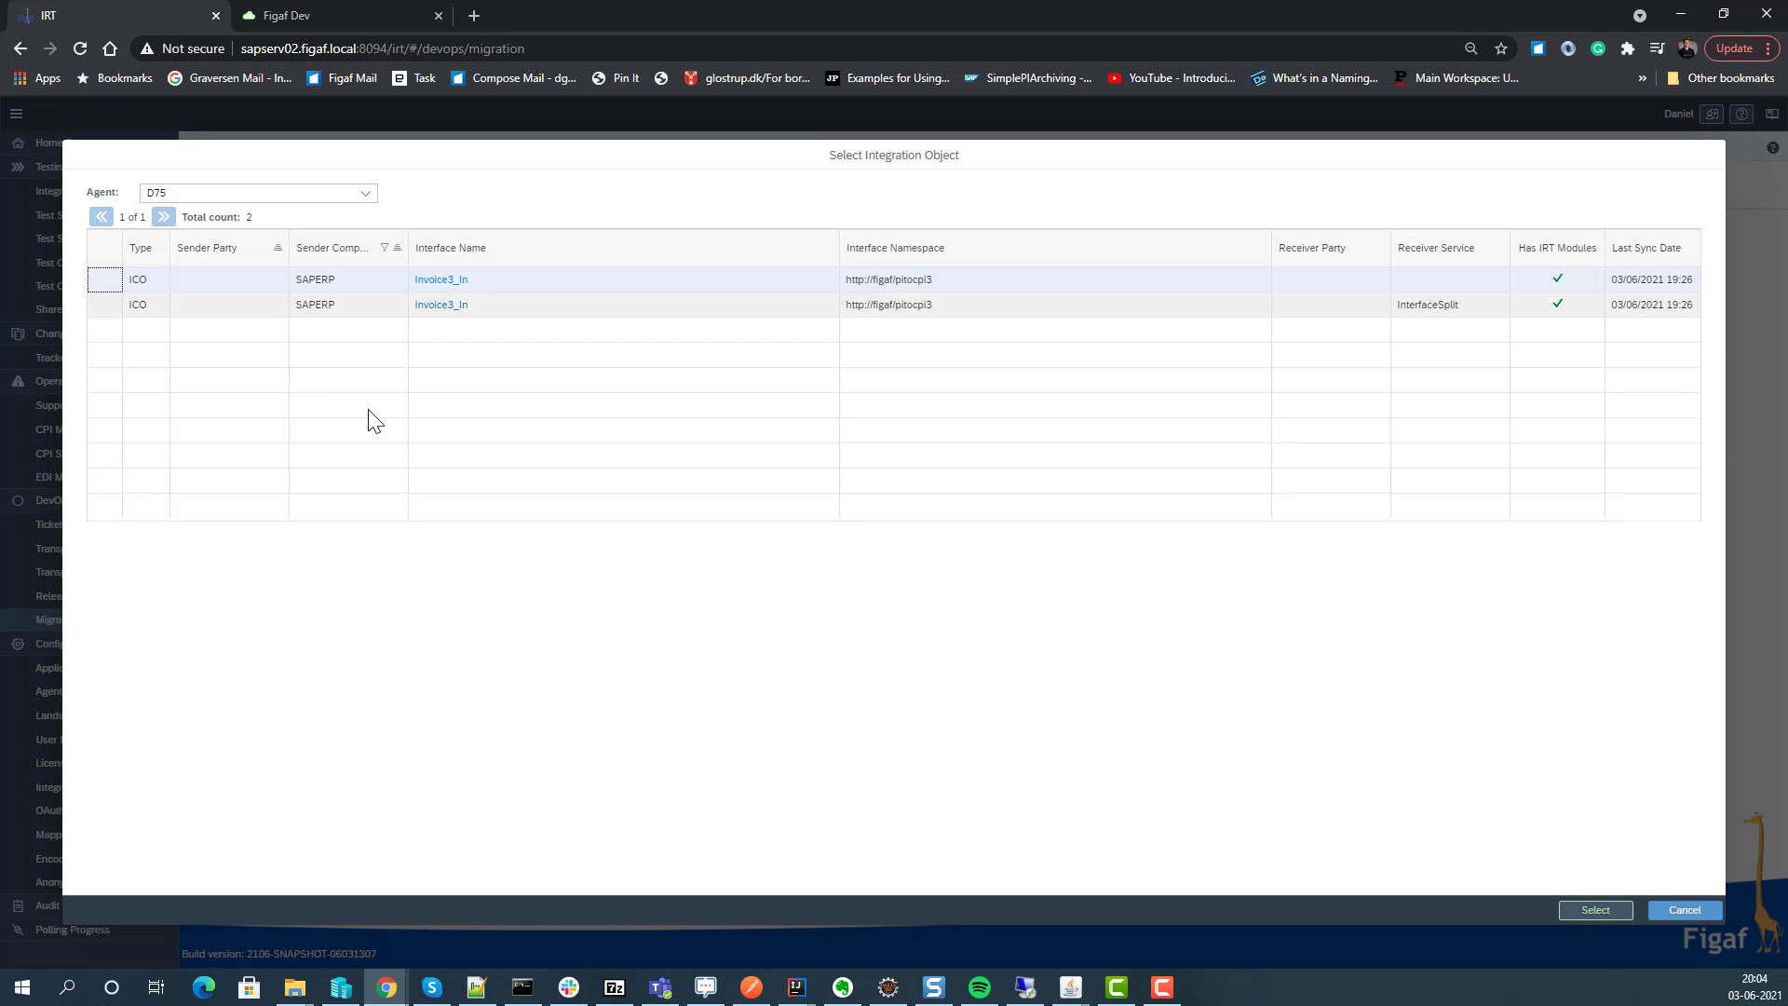
left_click(1596, 910)
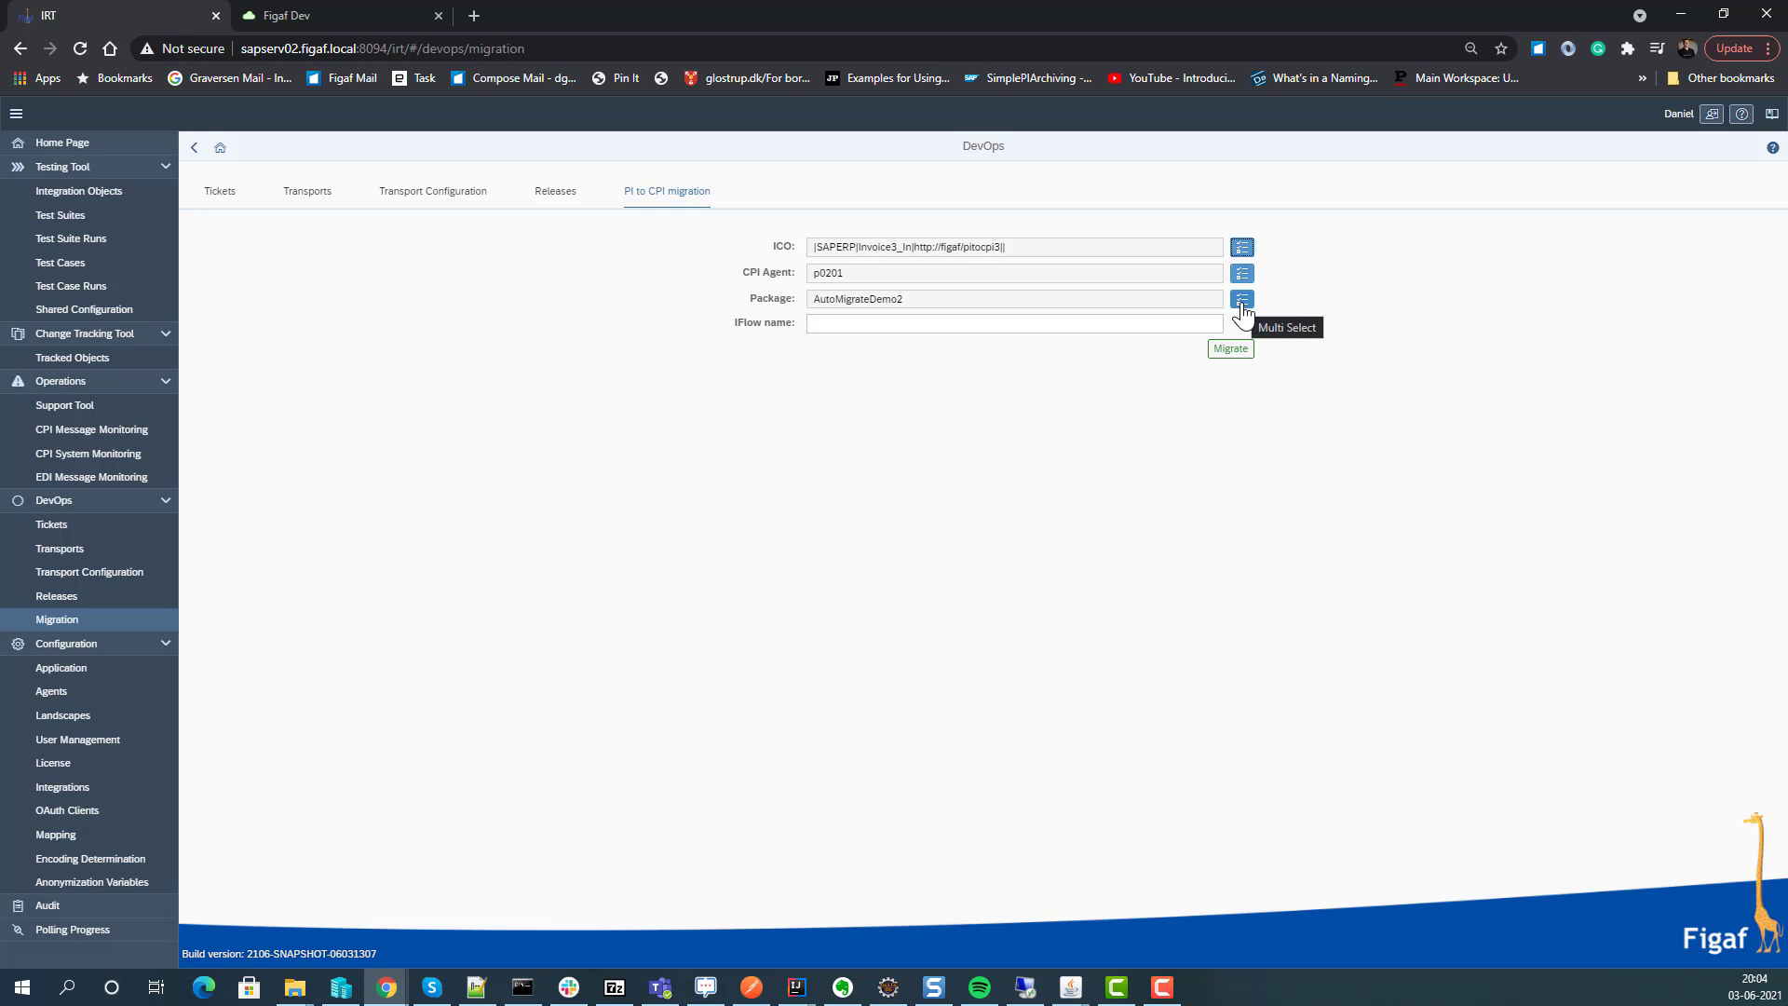
Name the target IFlow demo553, migrate the selected ICO and dismiss the result message
left_click(1141, 331)
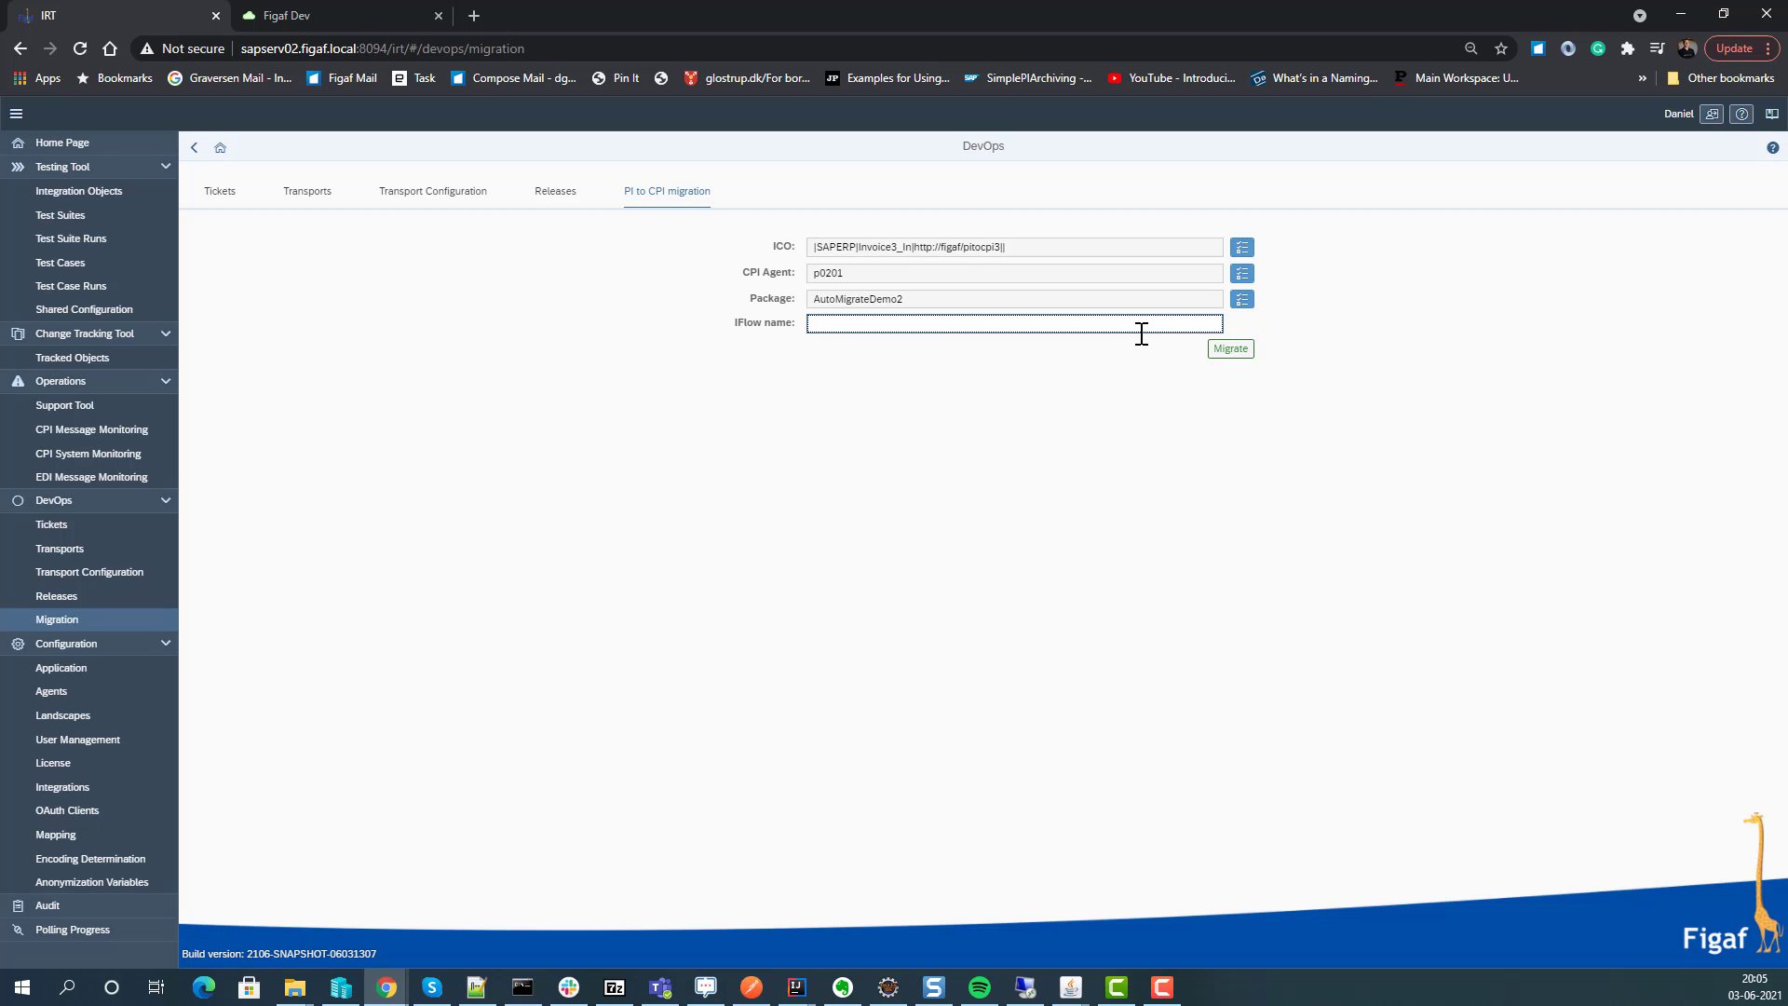
type("demo553")
left_click(1230, 352)
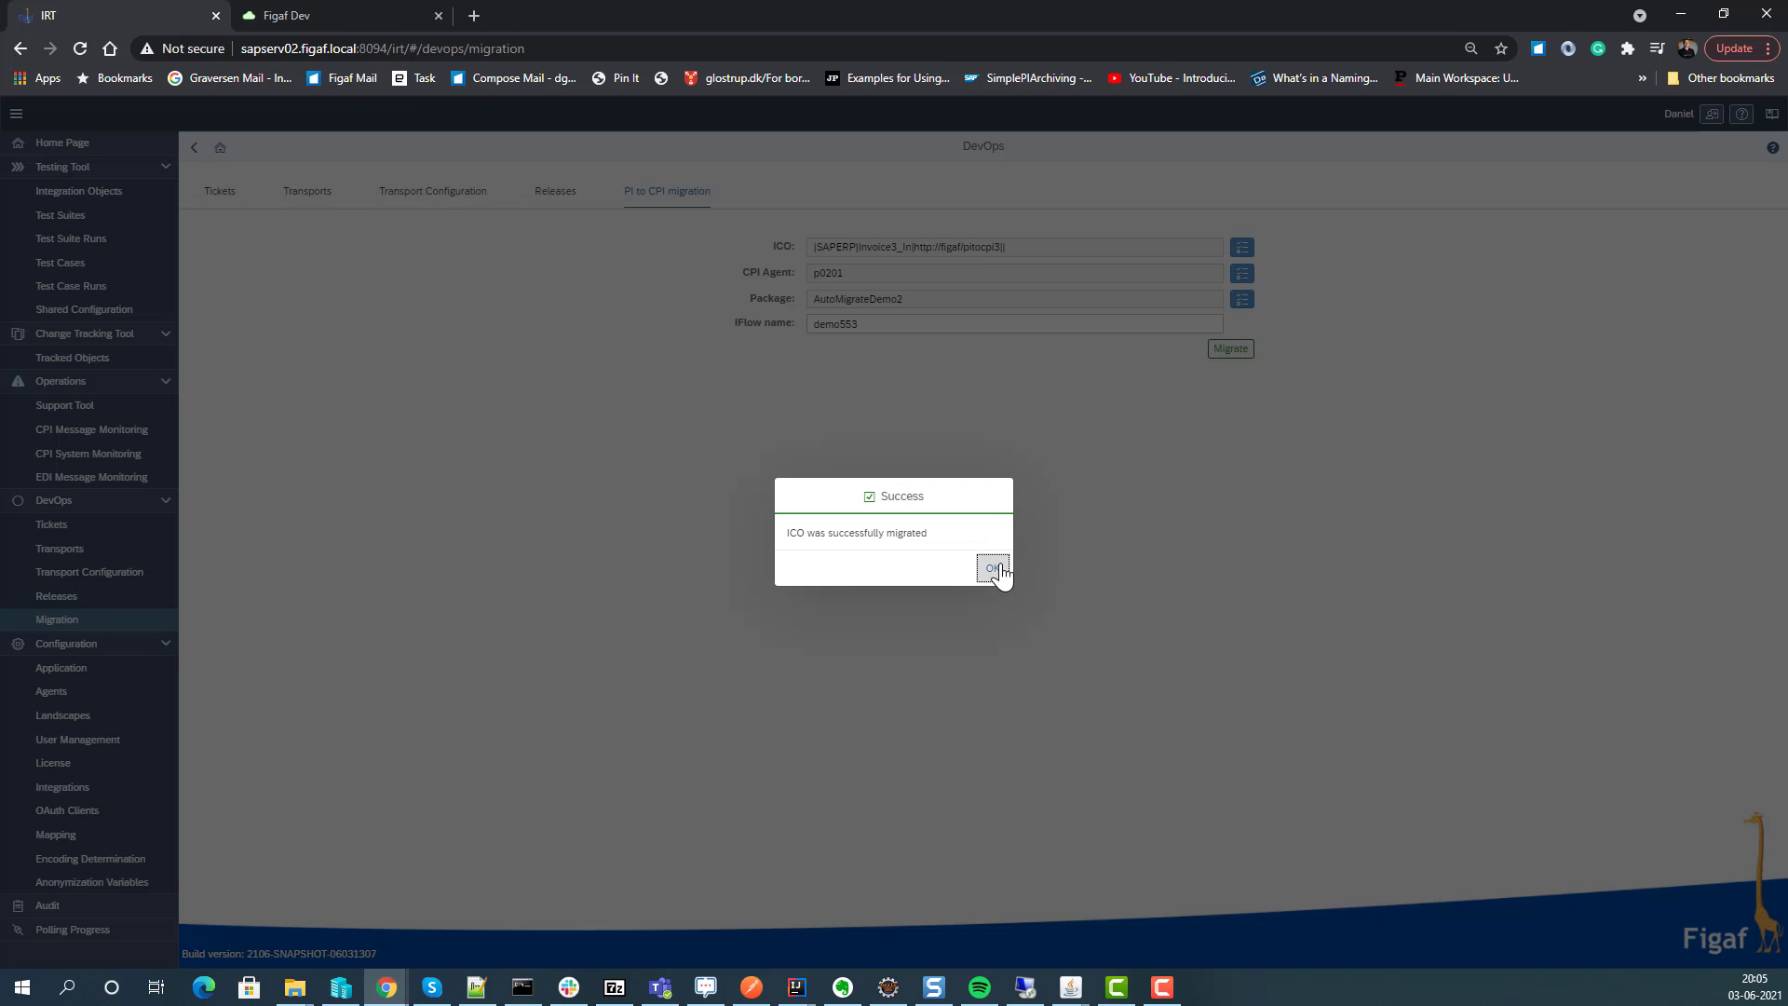
left_click(995, 568)
Switch to SAP Cloud Integration and open the demo553 integration flow from the AutoMigrateDemo2 package's artifacts
left_click(360, 20)
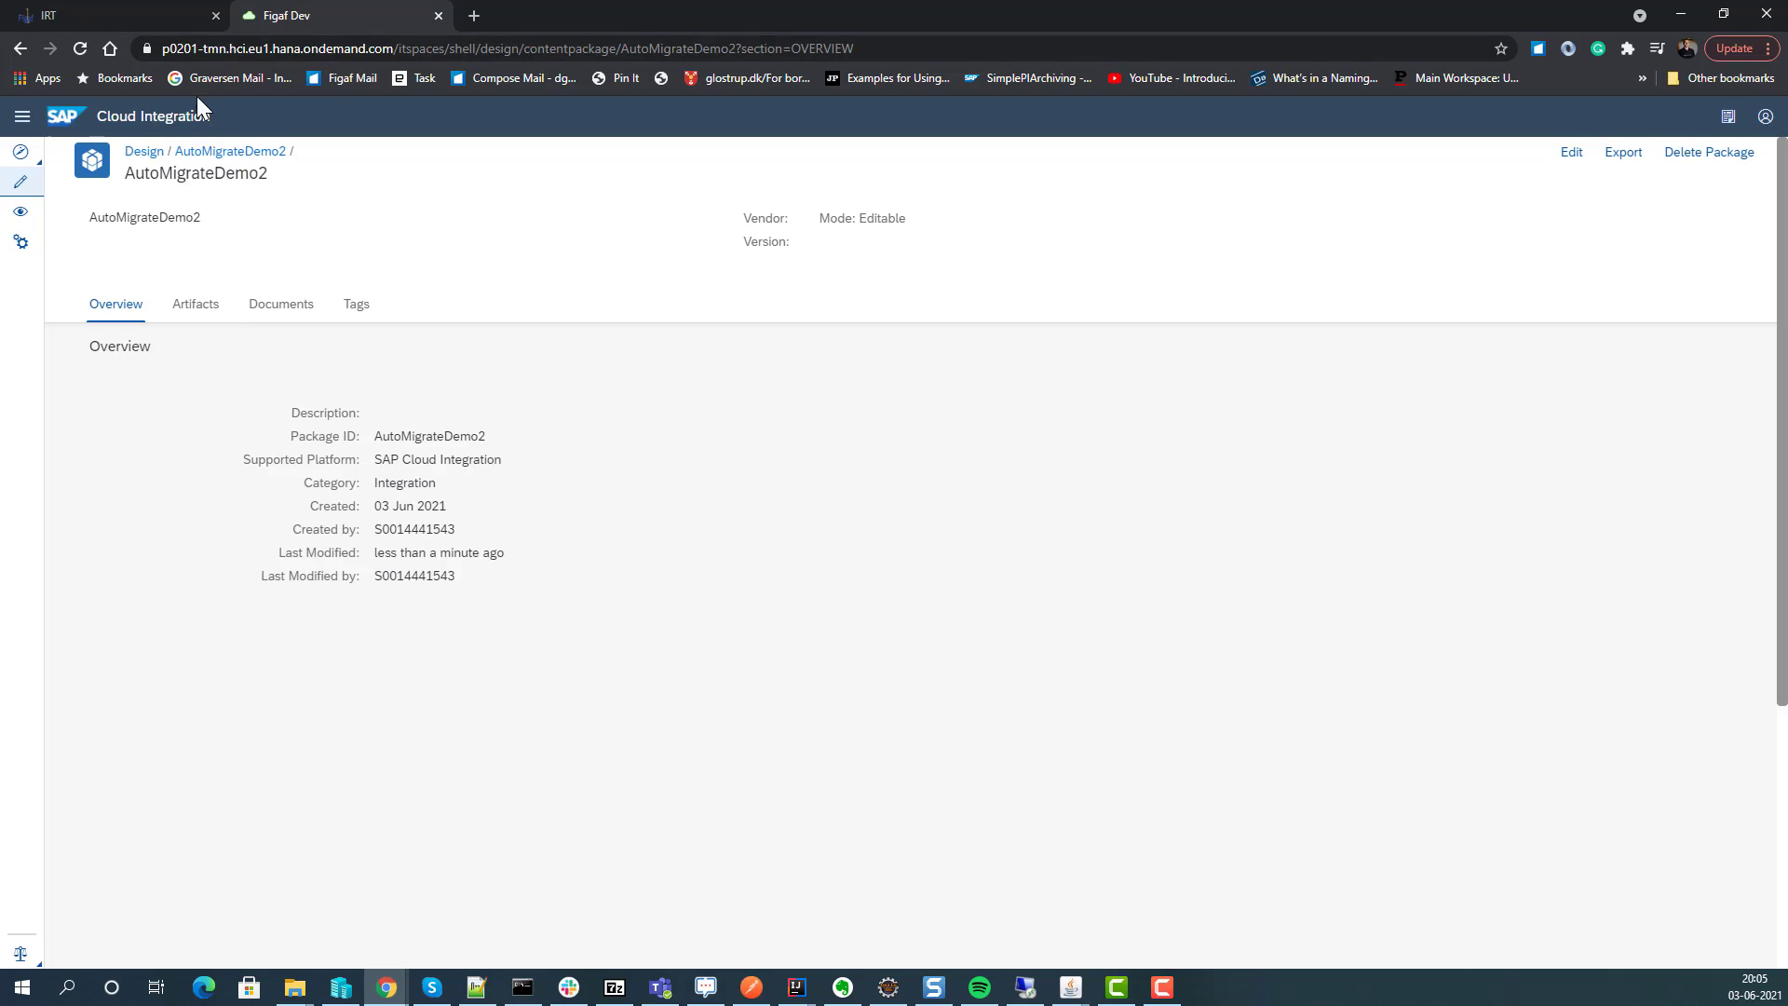
left_click(197, 306)
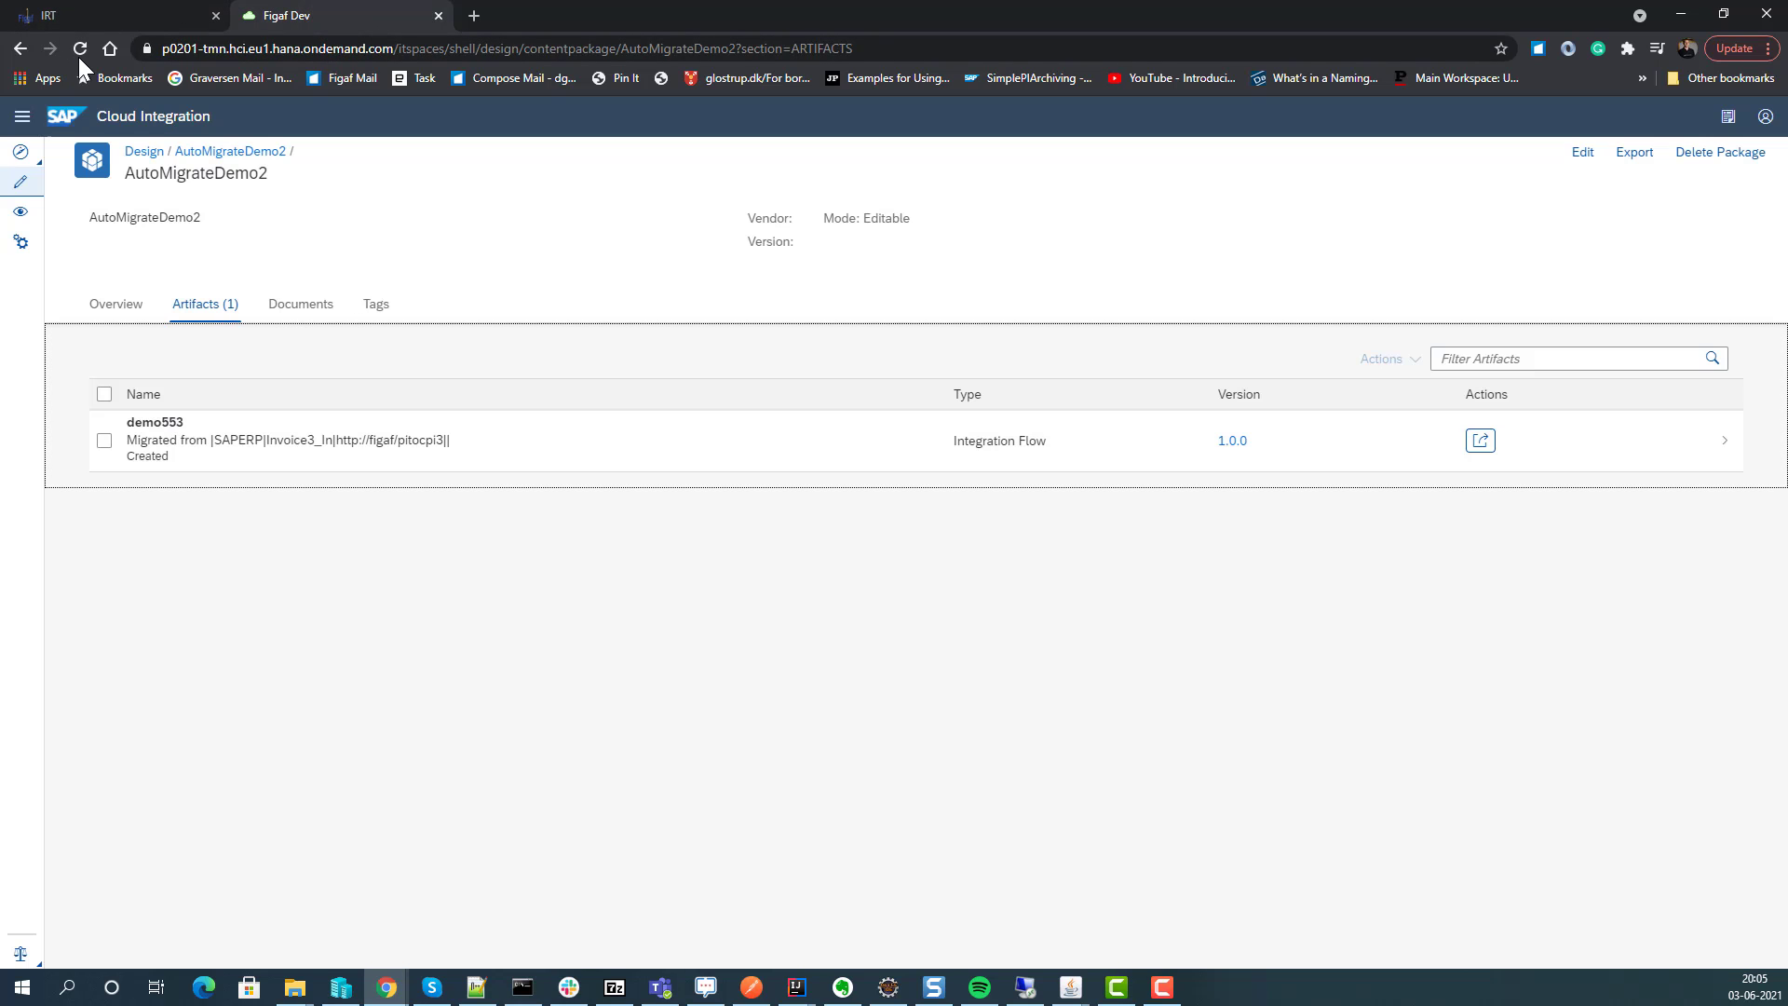
left_click(214, 447)
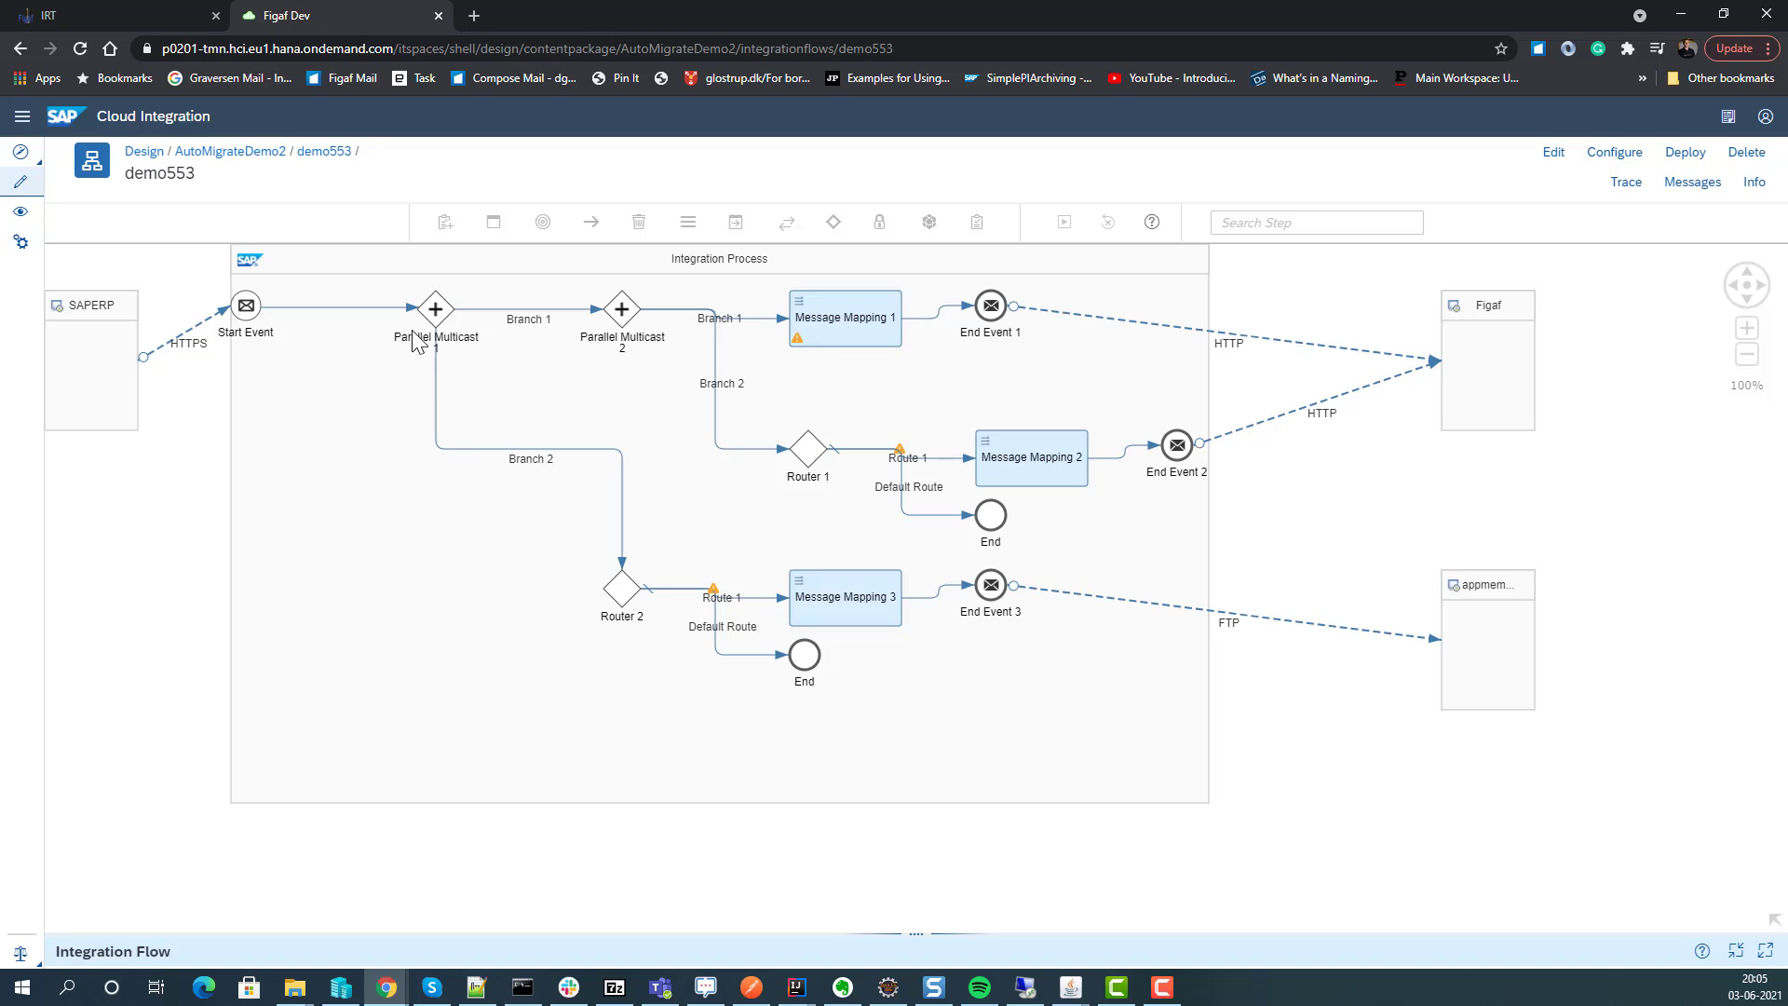
Inspect Parallel Multicast 1, Router 2, Message Mapping 3 and the target settings of the FTP channel to appmember
left_click(436, 312)
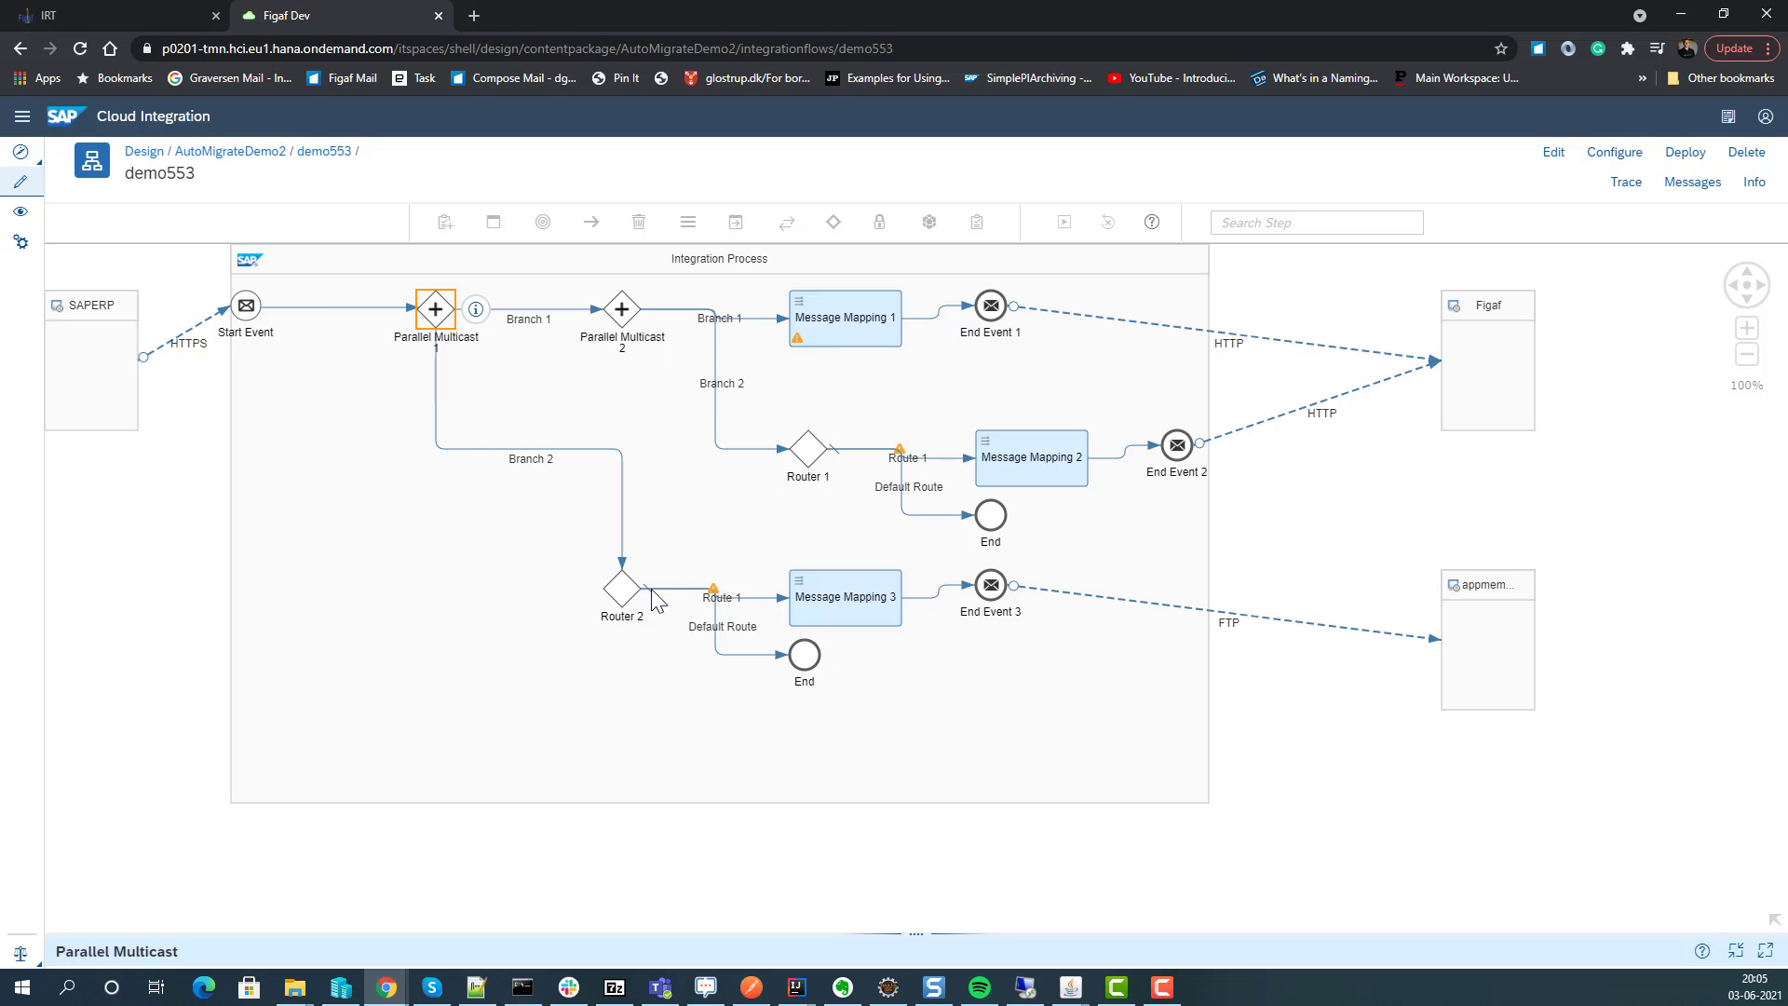
left_click(619, 593)
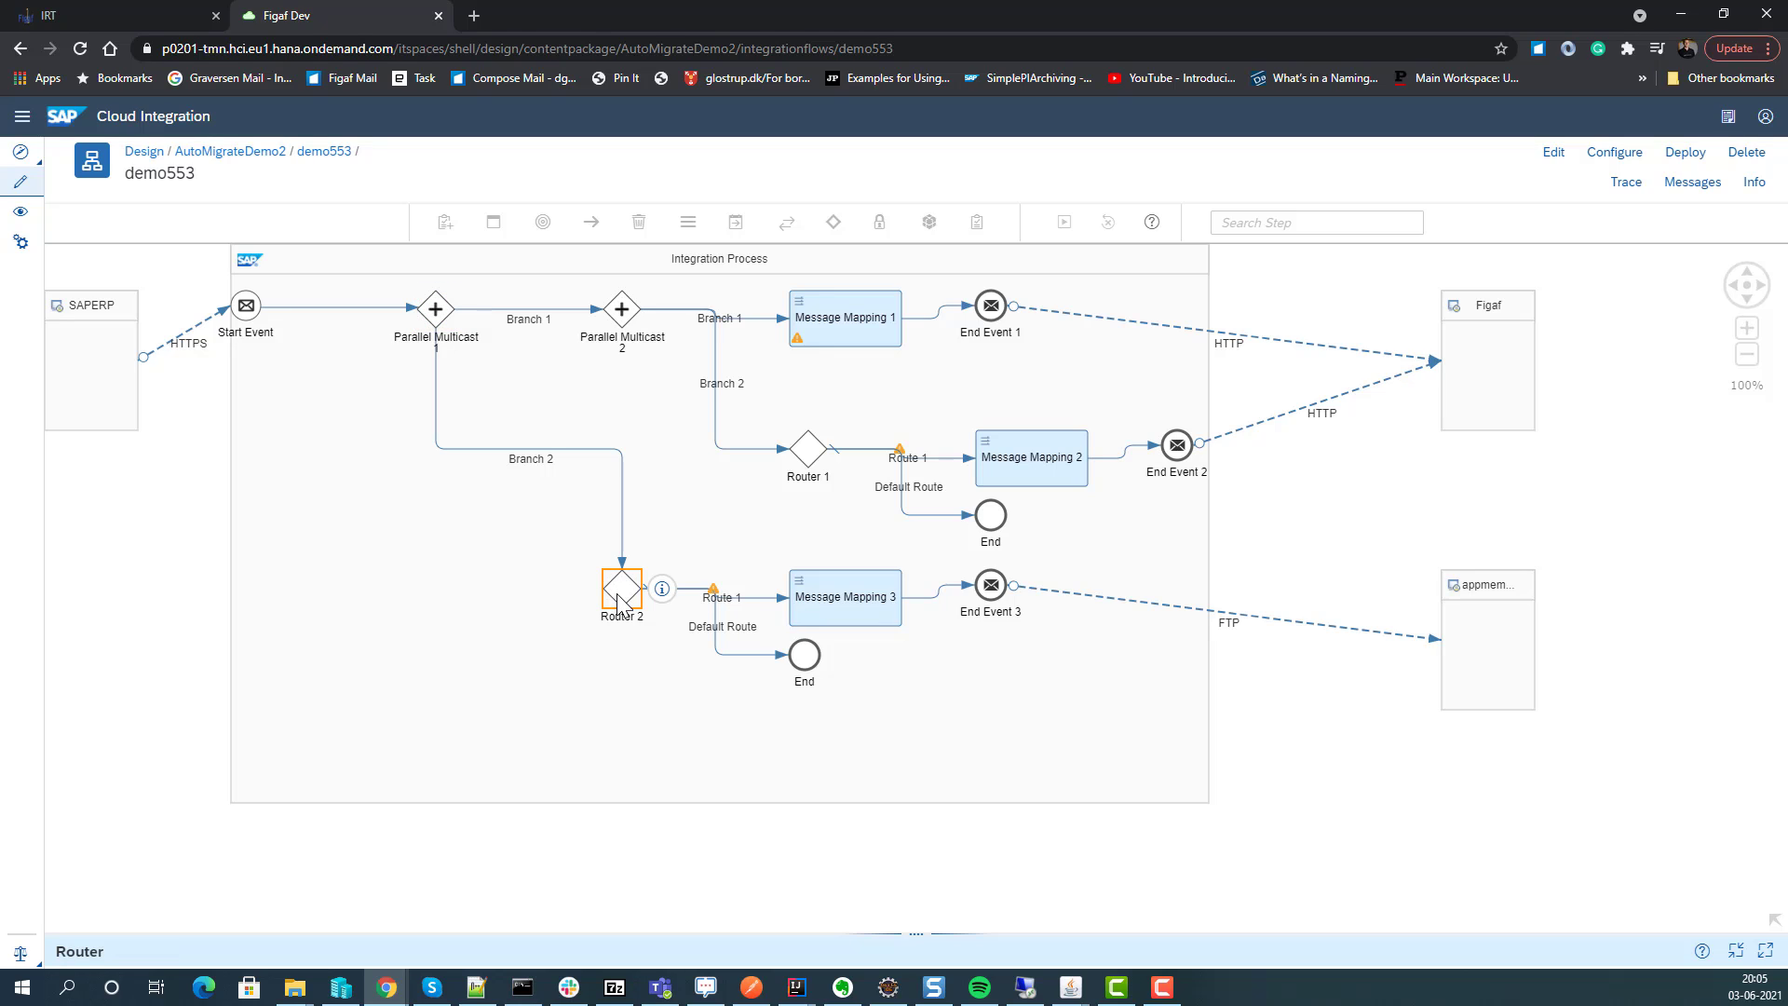
left_click(827, 610)
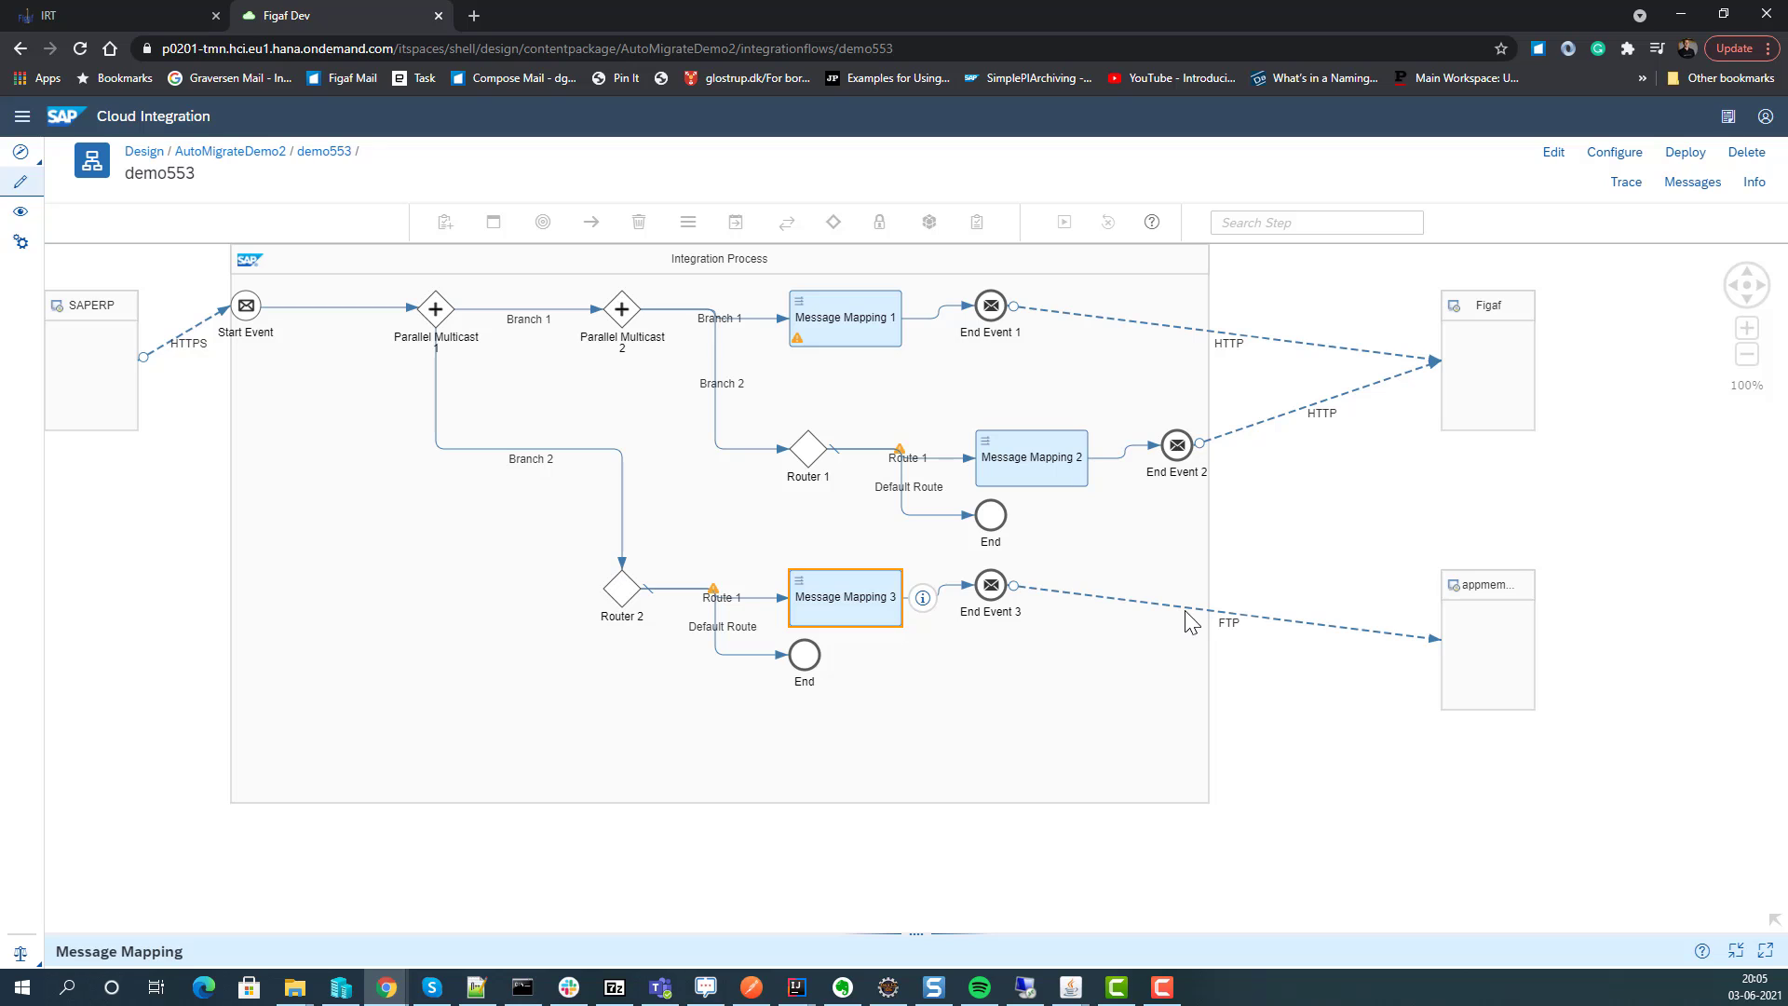
left_click(1210, 612)
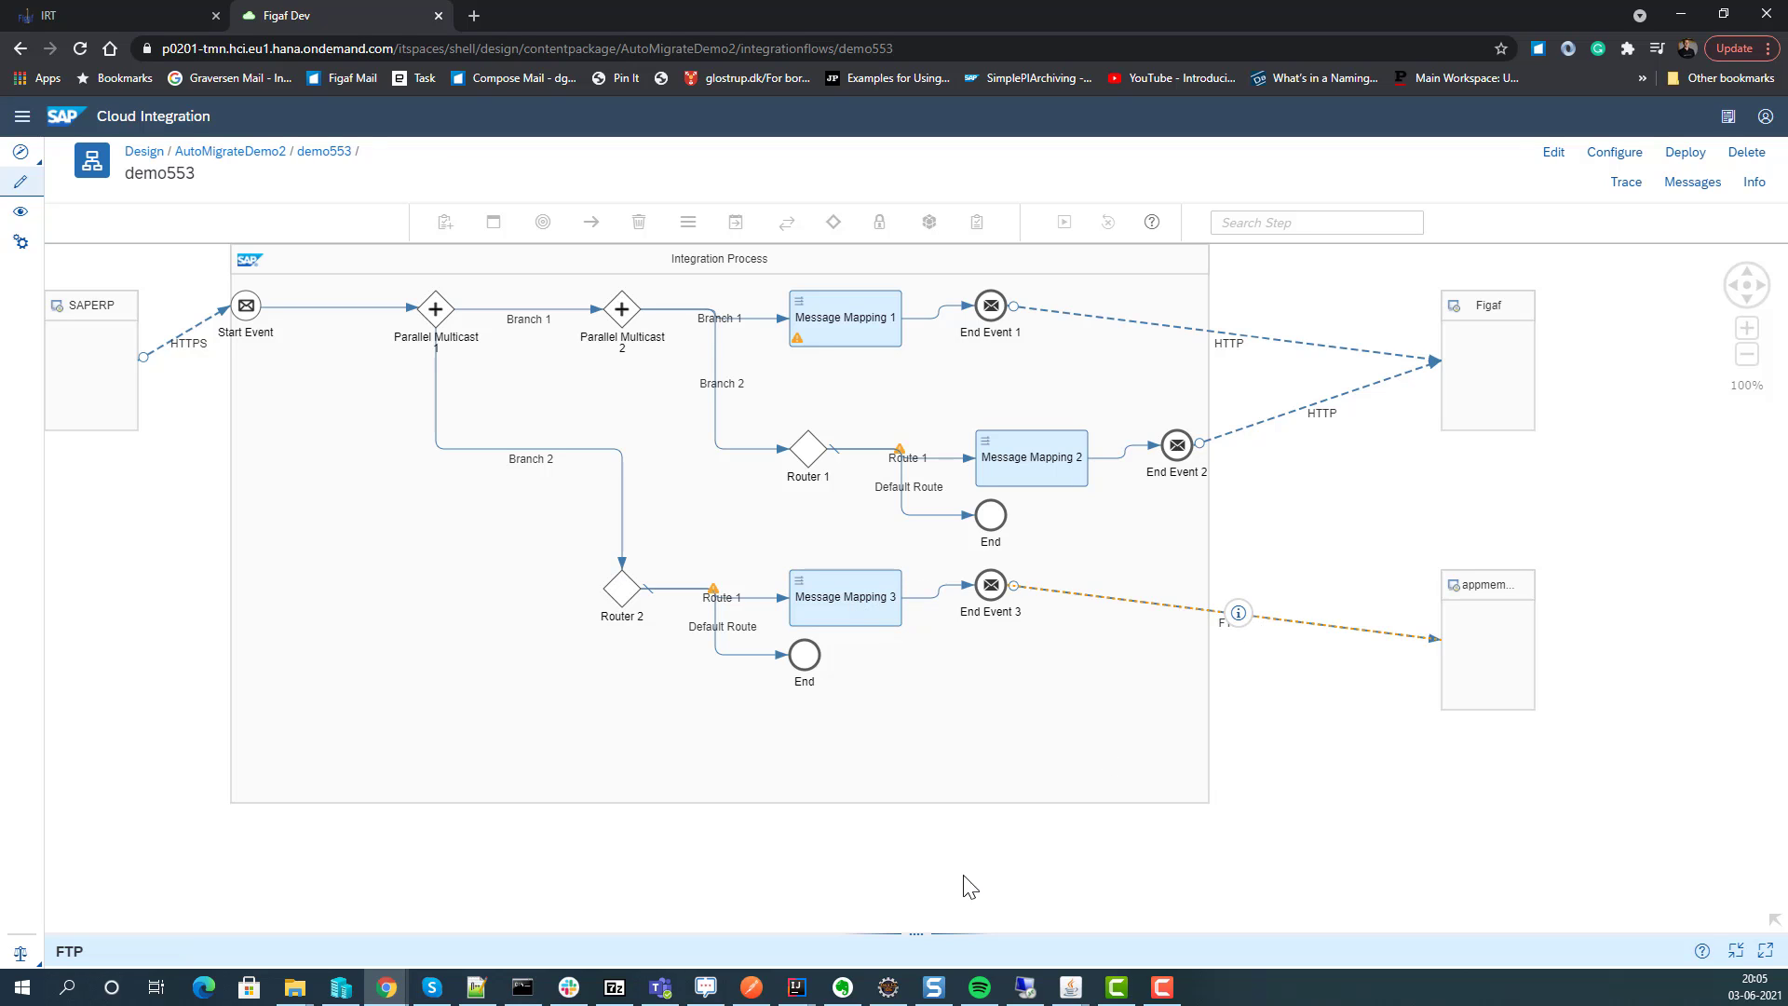
left_click(915, 929)
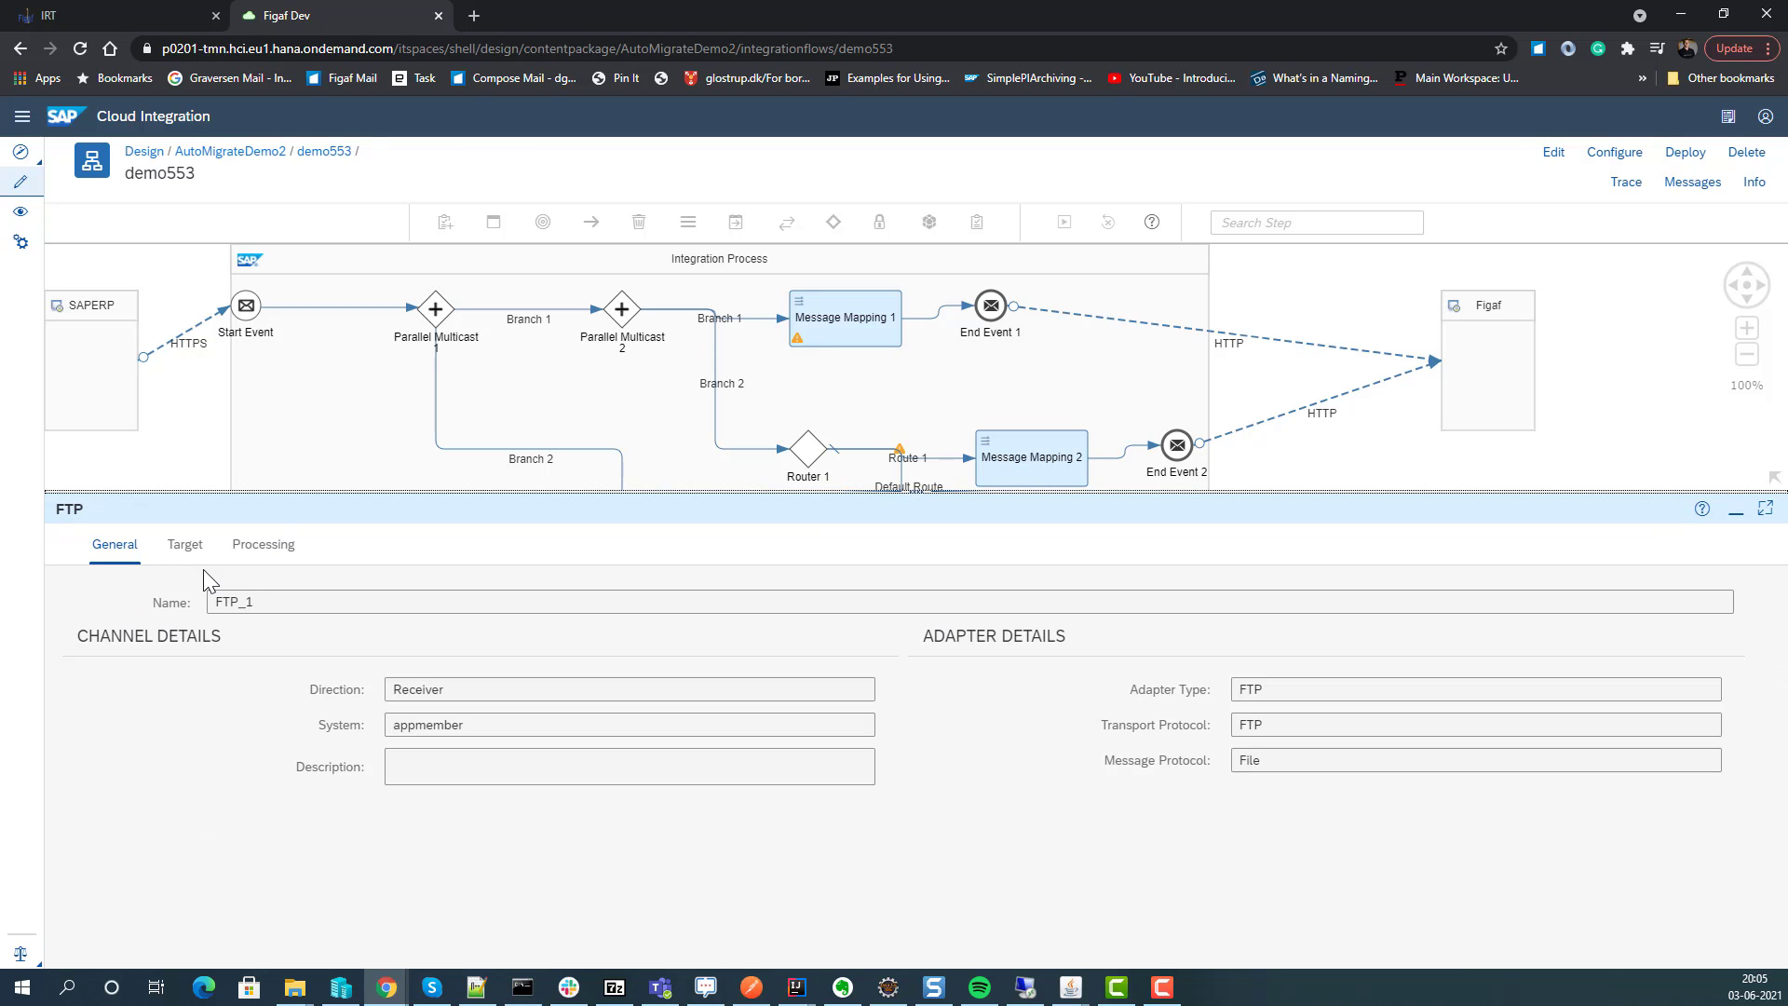
left_click(187, 547)
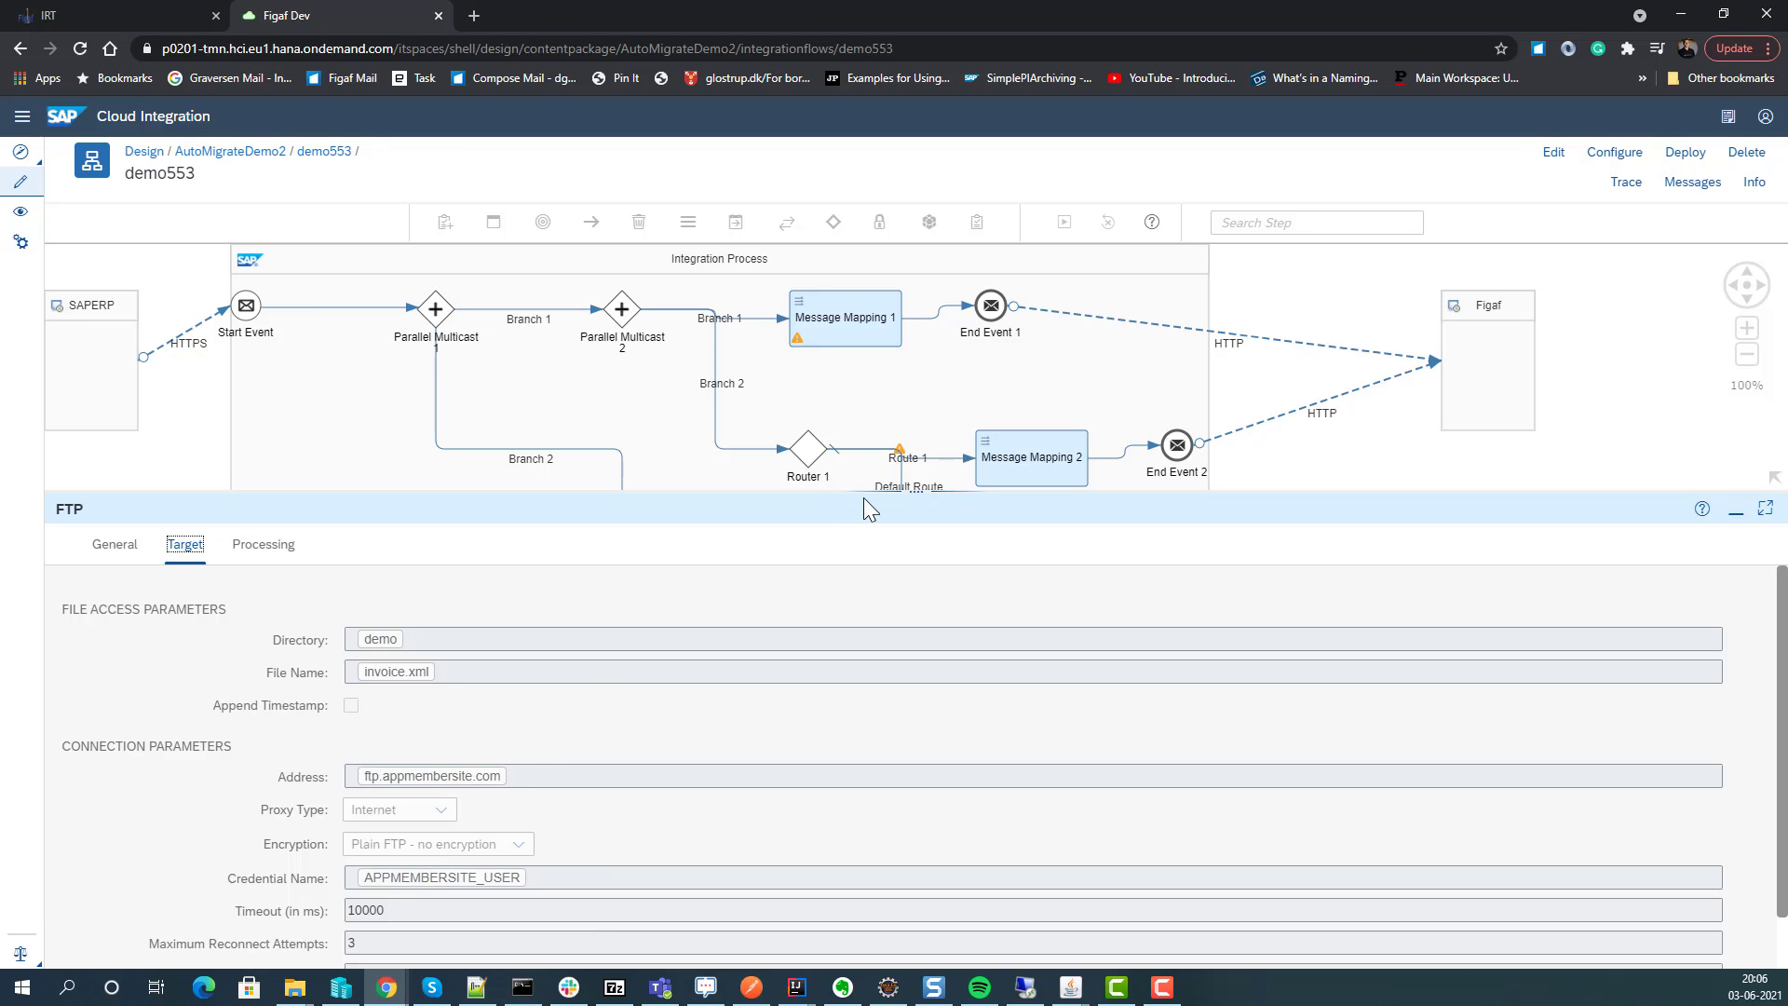
Show the integration flow's resources and enlarge the list to review its mappings, schemas and scripts
left_click_drag(852, 491, 849, 747)
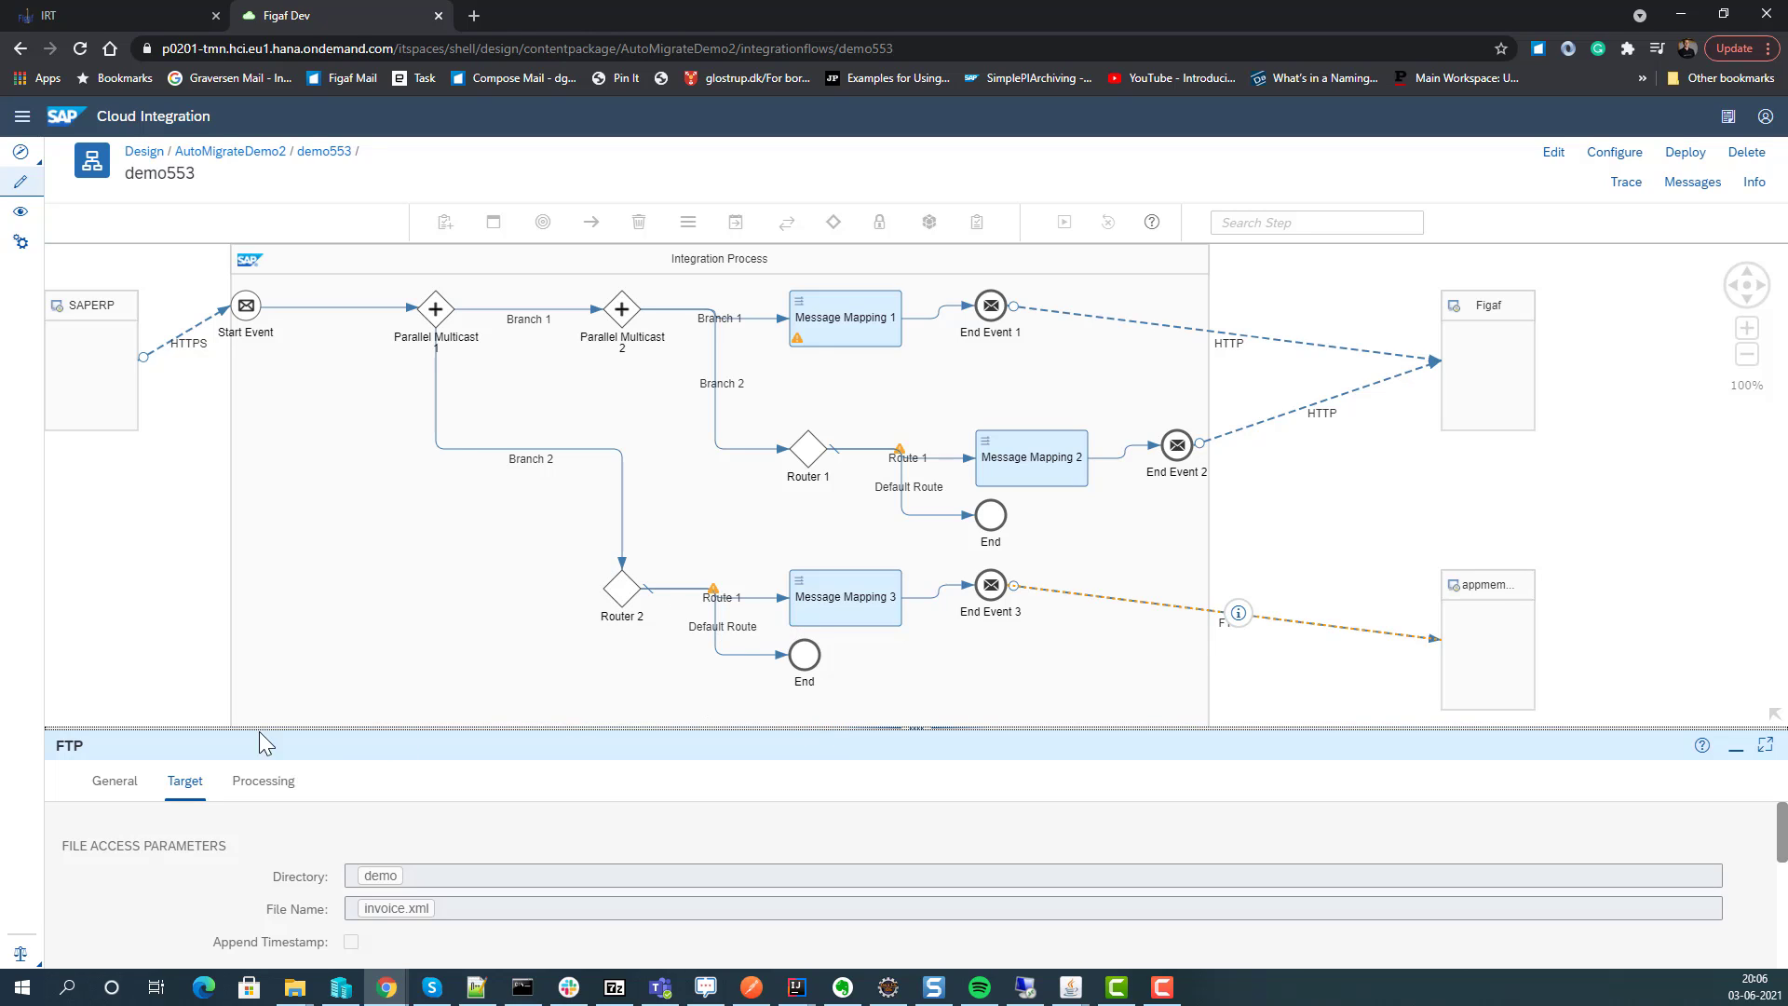
left_click(202, 673)
left_click(483, 788)
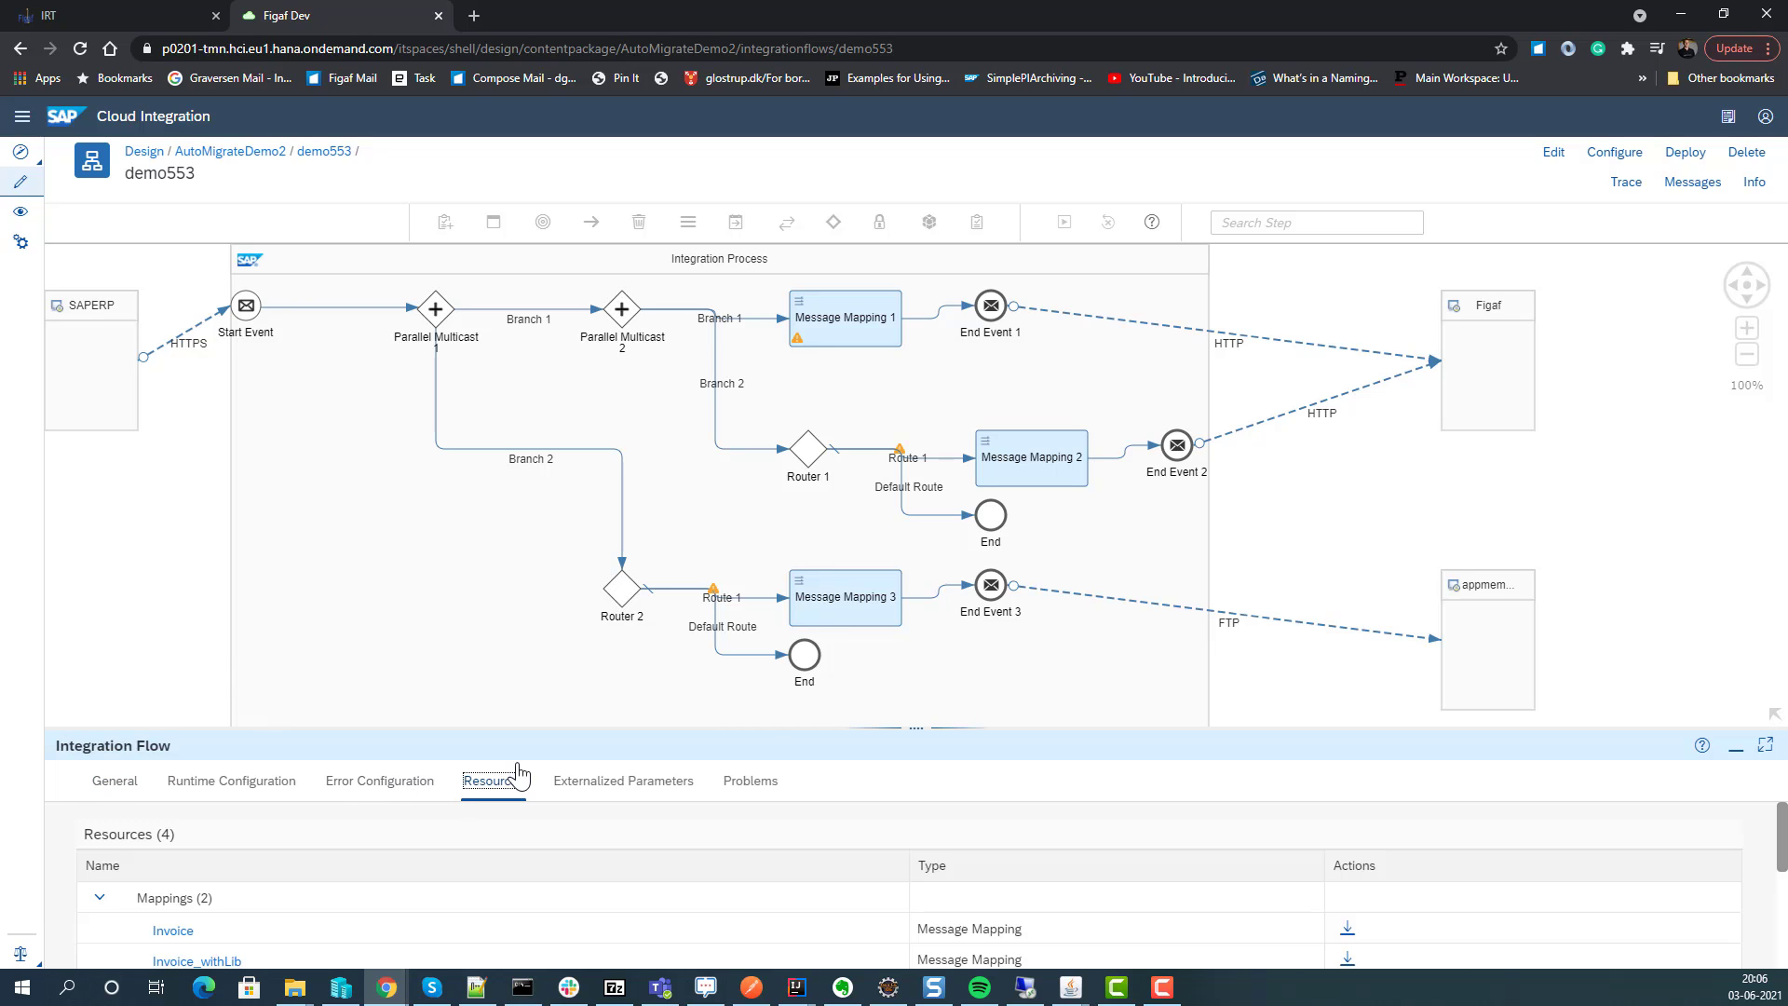
left_click_drag(535, 732, 531, 536)
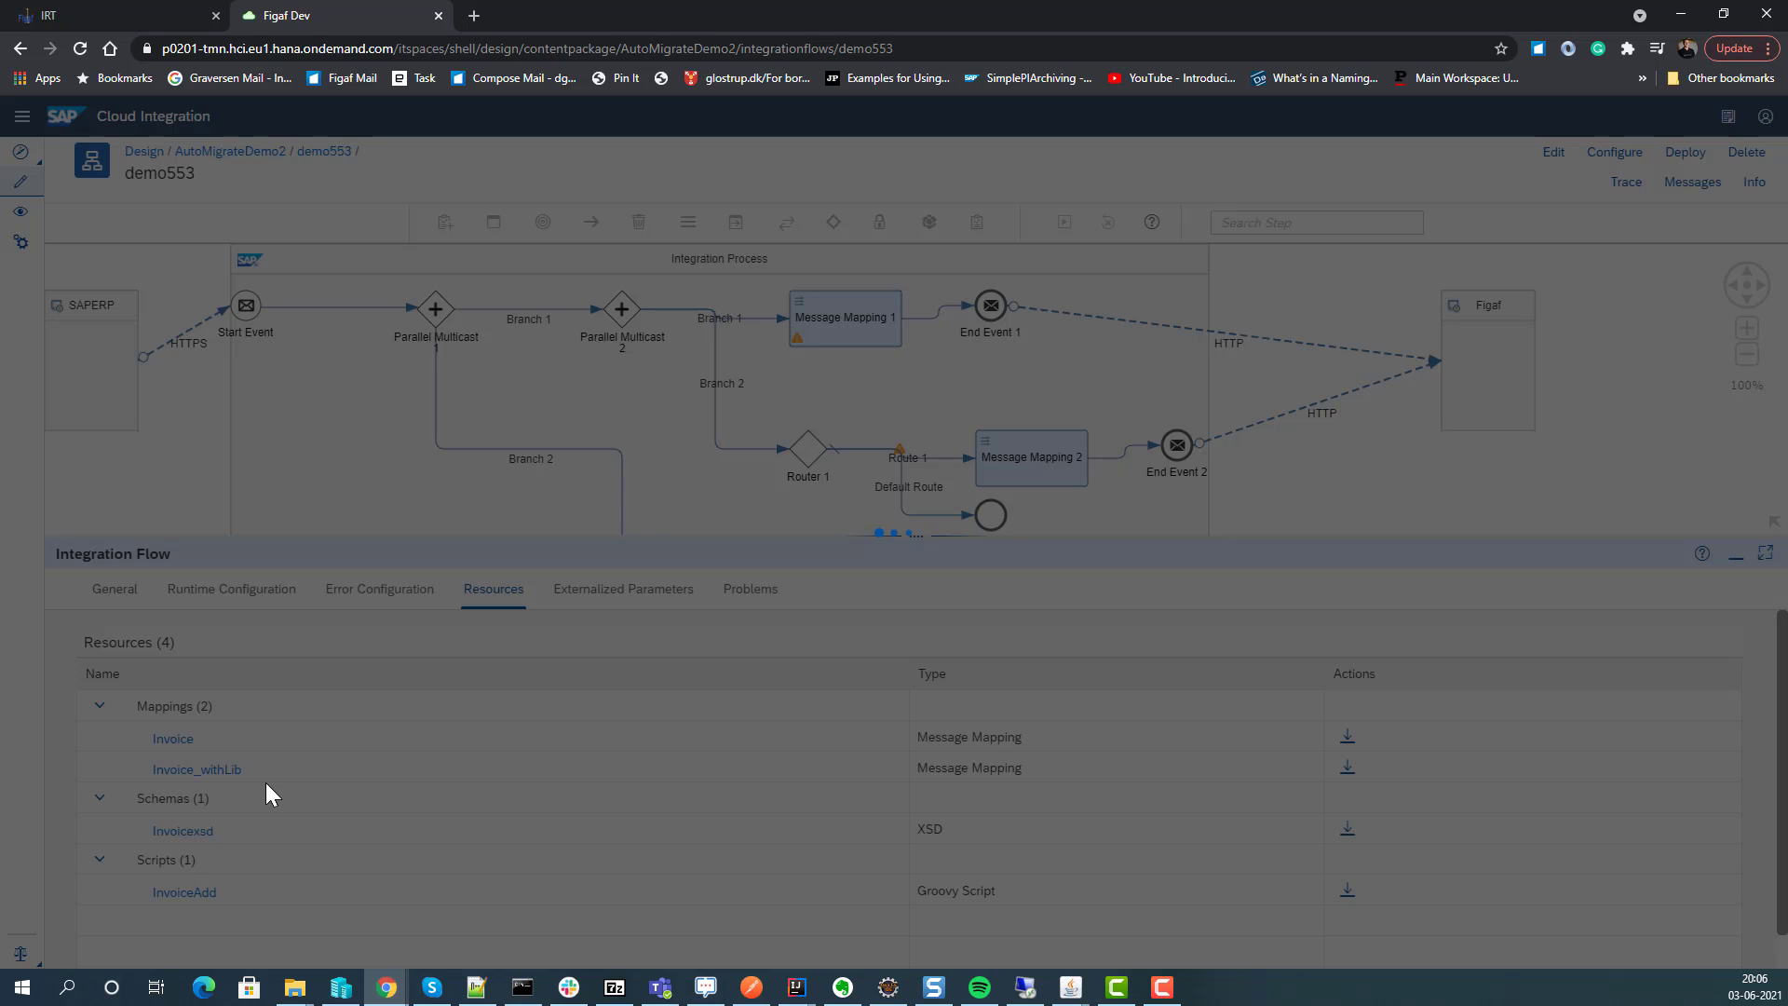
Inspect the usedTime script mapped to newfield under Lines in the Invoice_withLib mapping, and return to the Figaf IRT migration page
left_click(216, 771)
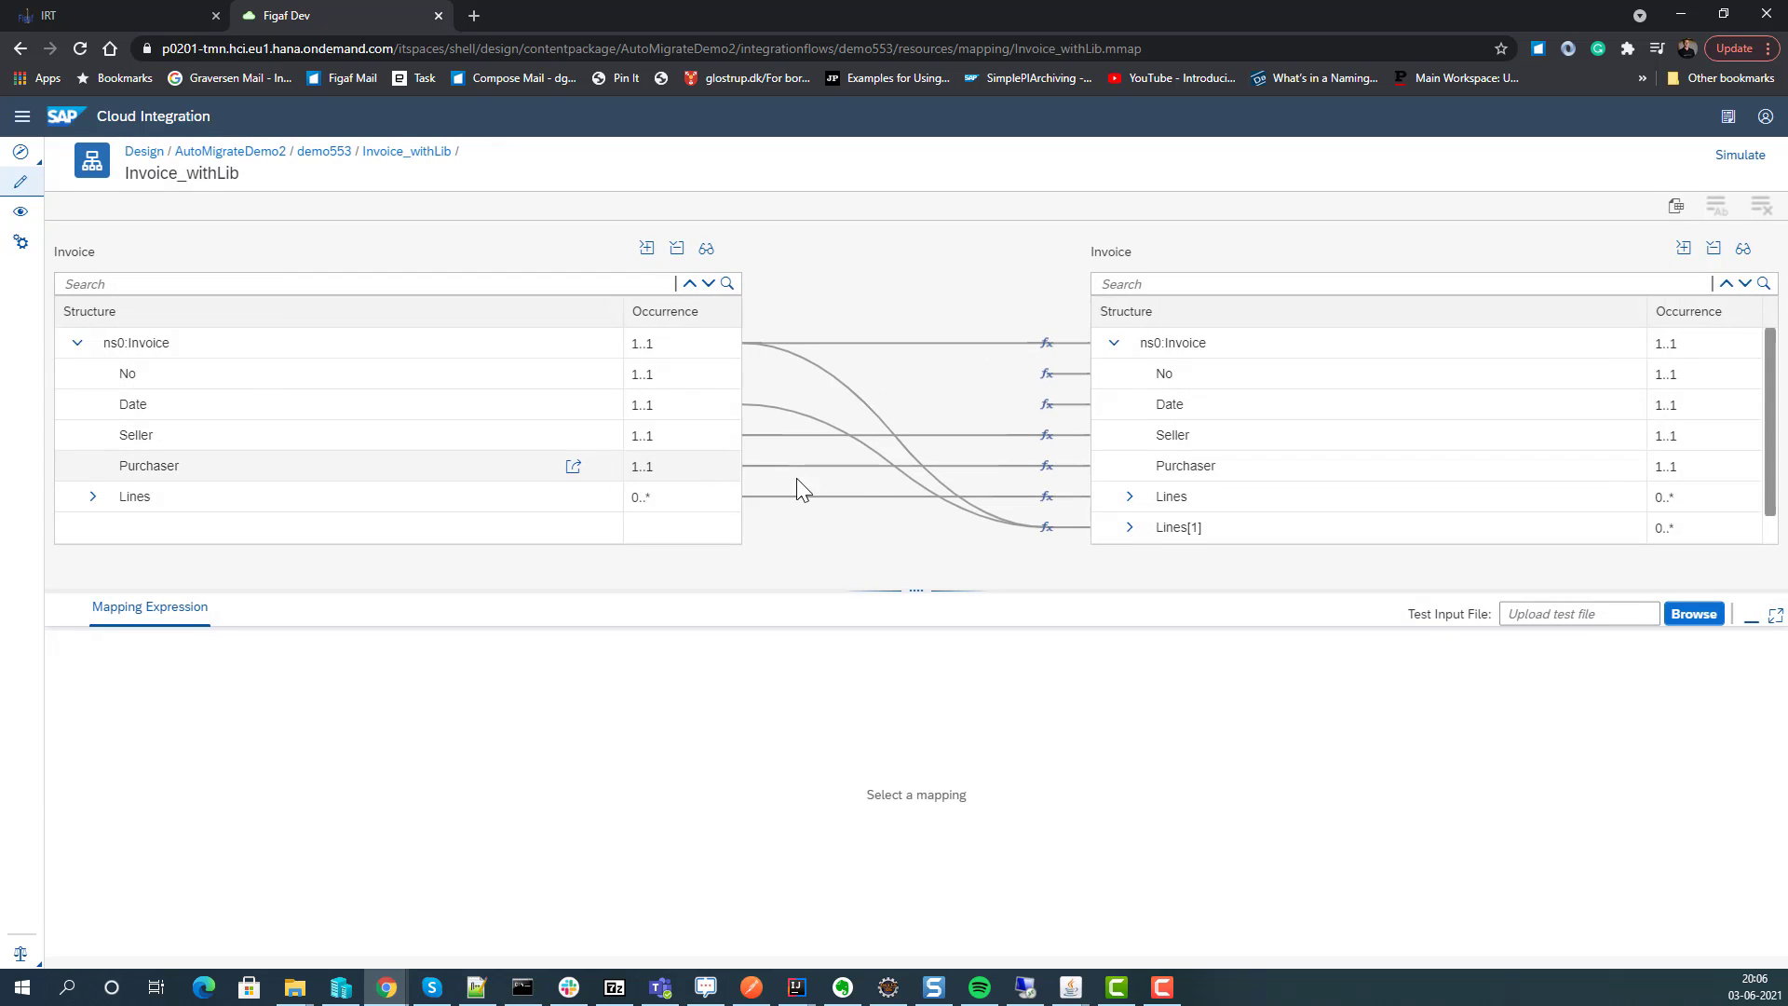
left_click(1129, 497)
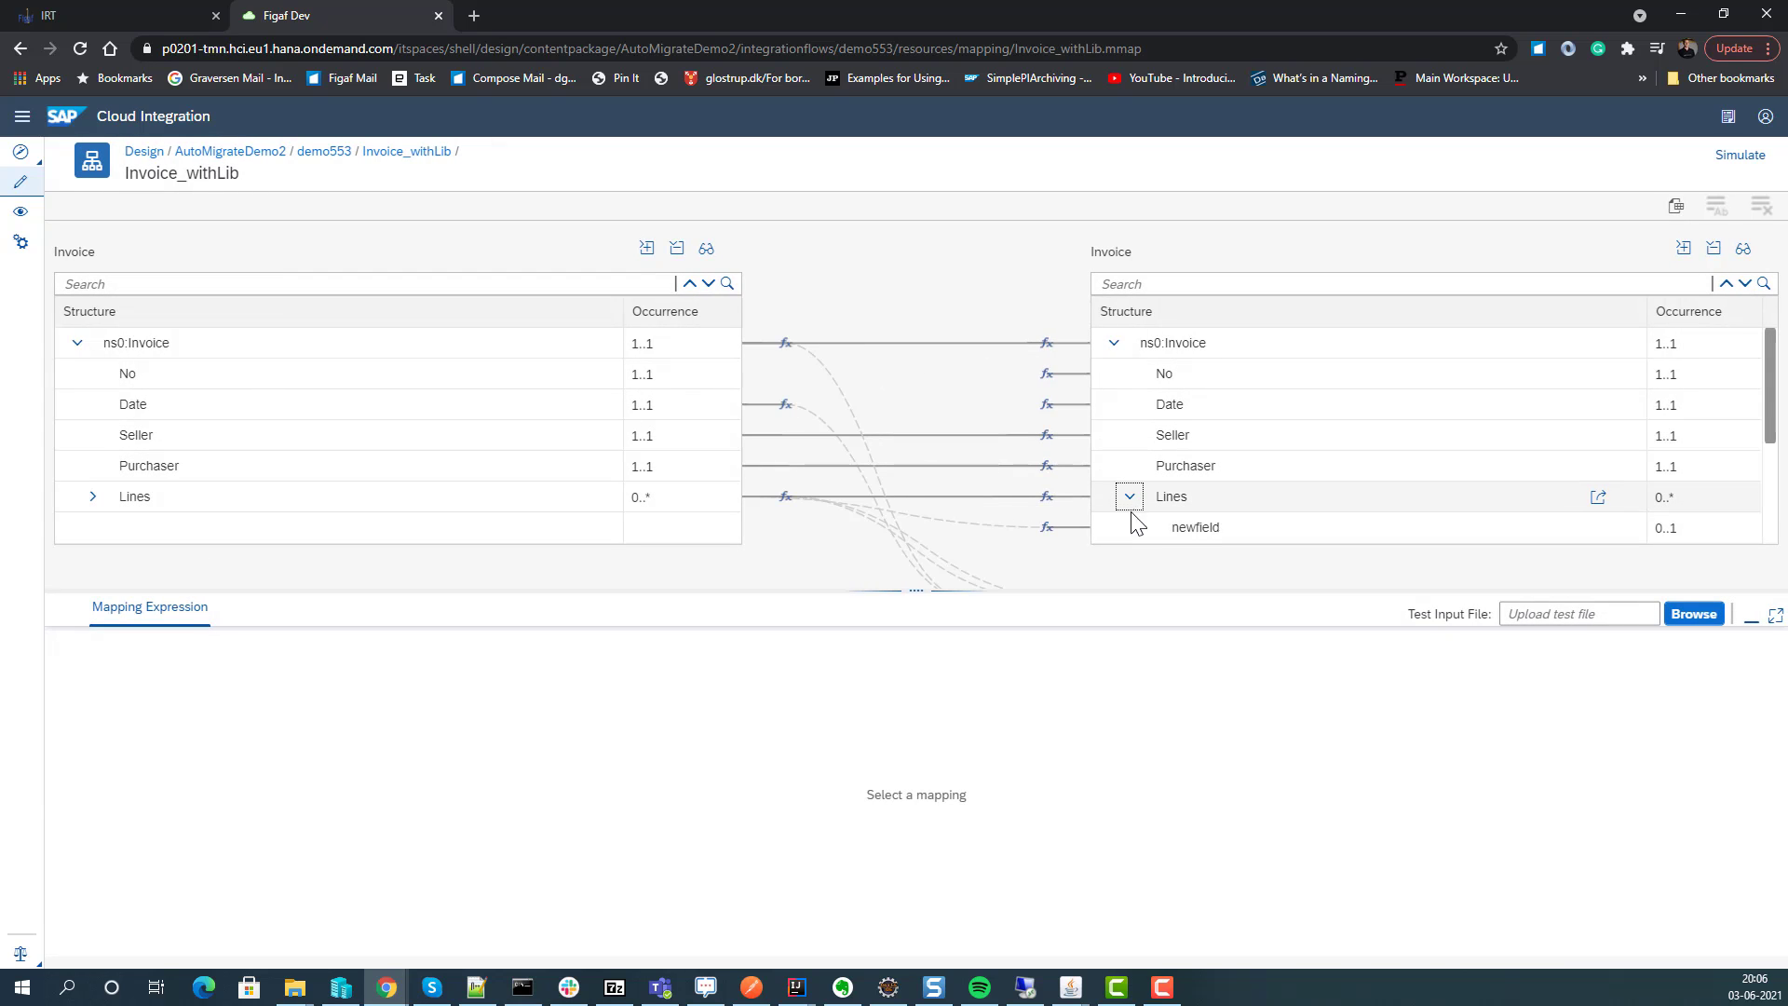
left_click(1177, 526)
left_click(552, 729)
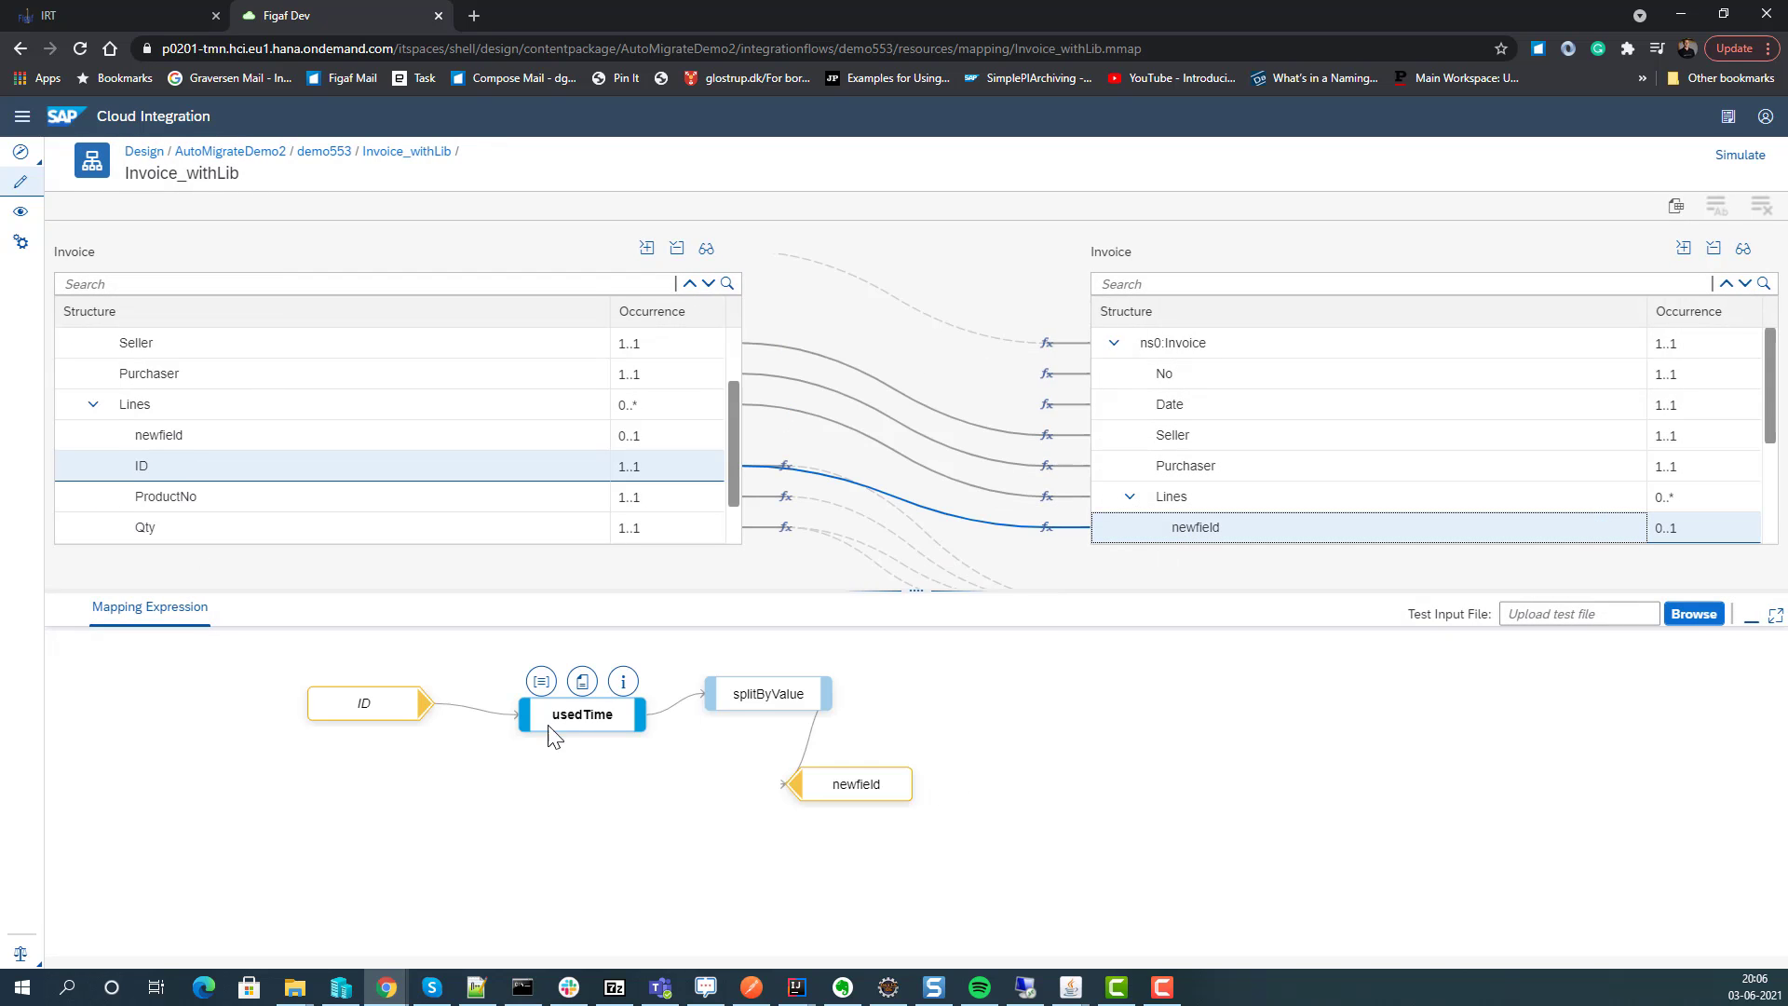
left_click(583, 683)
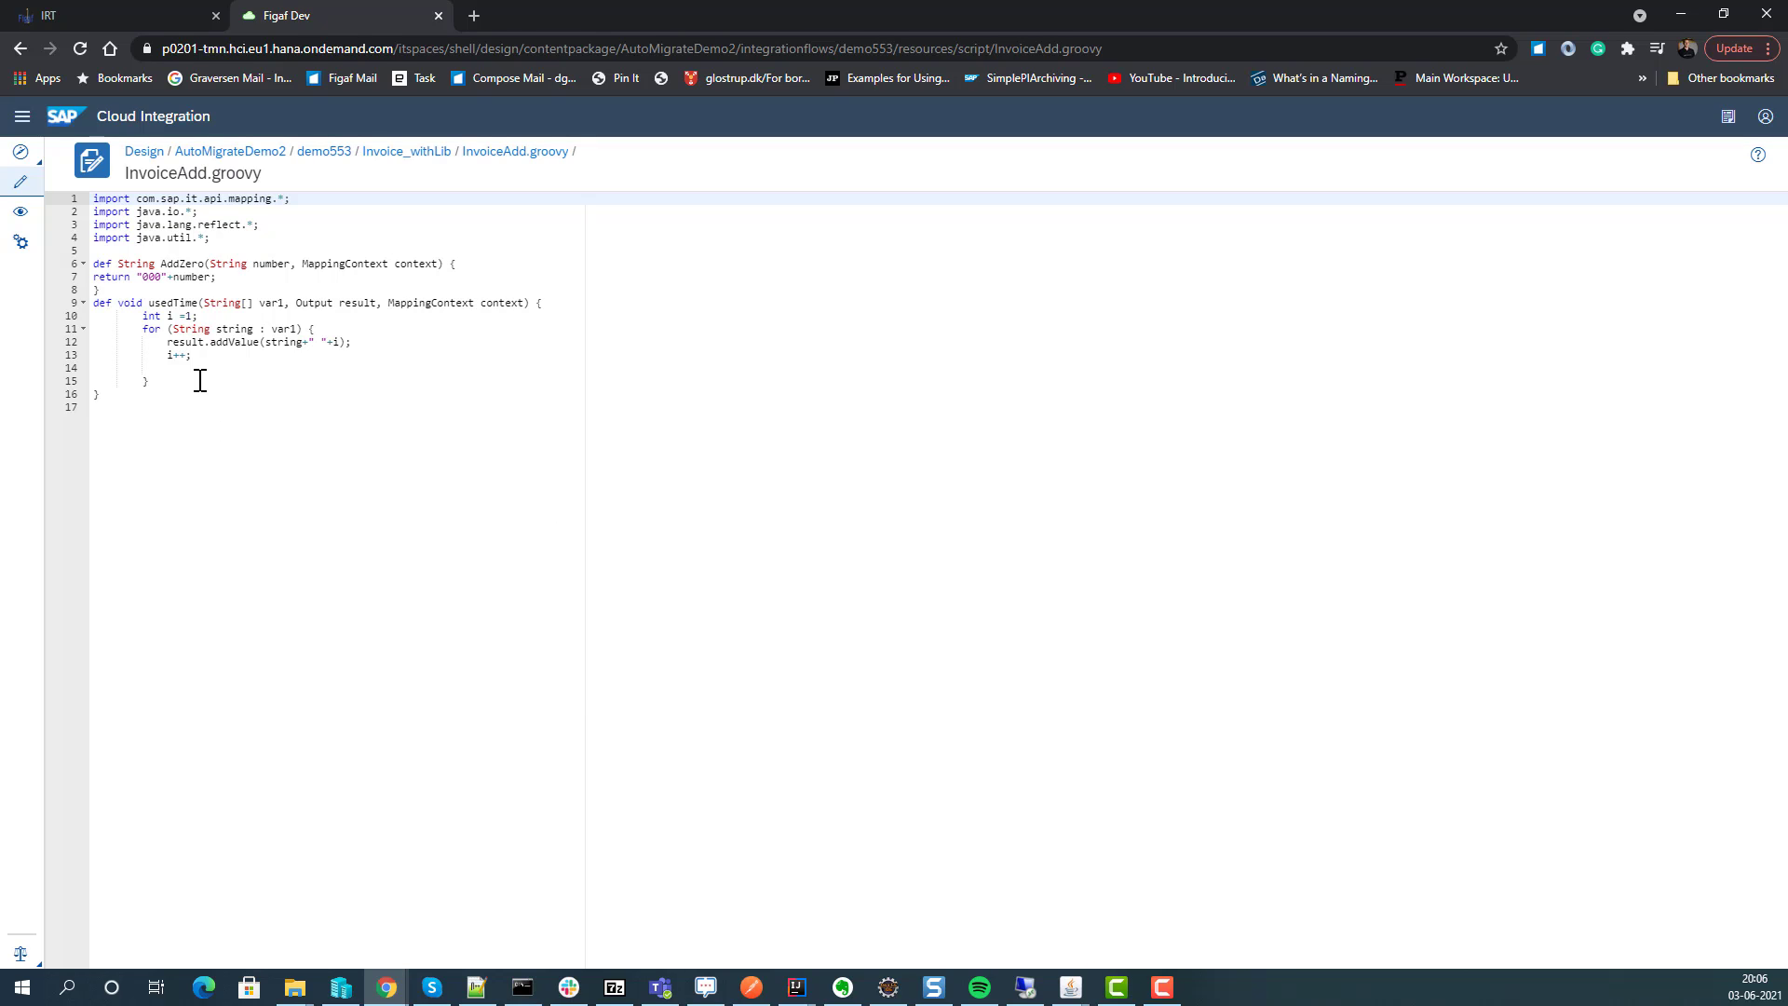
left_click(88, 14)
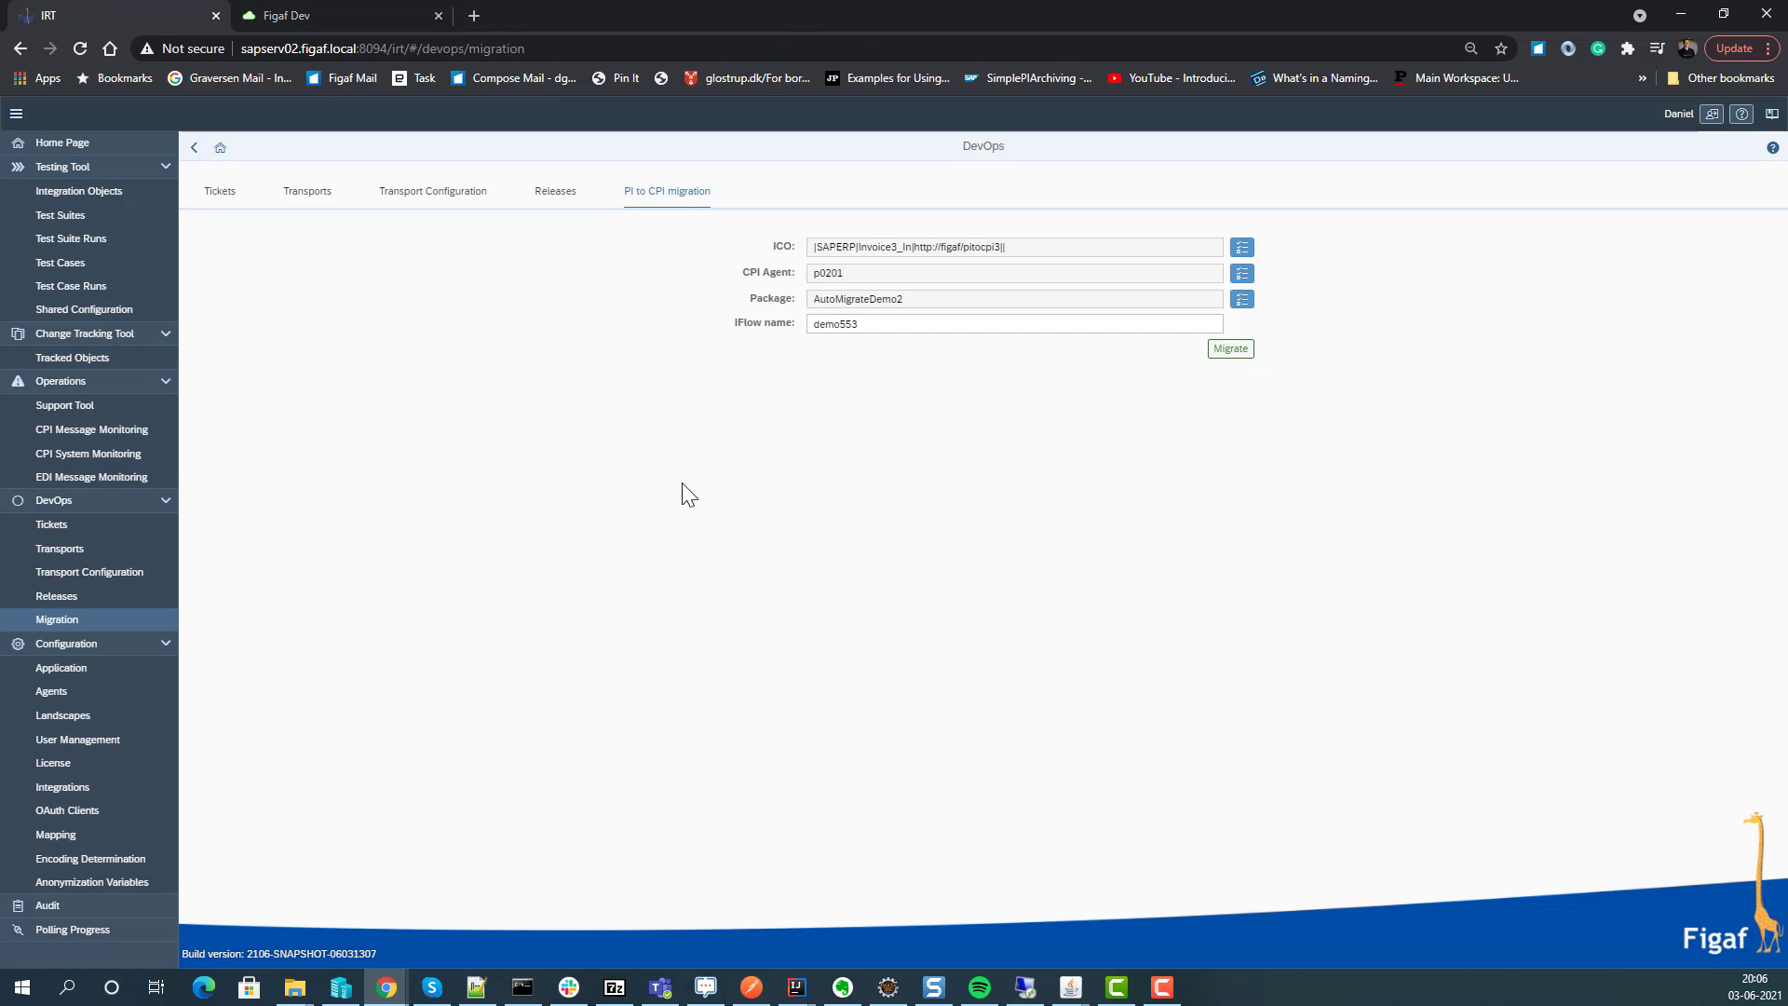